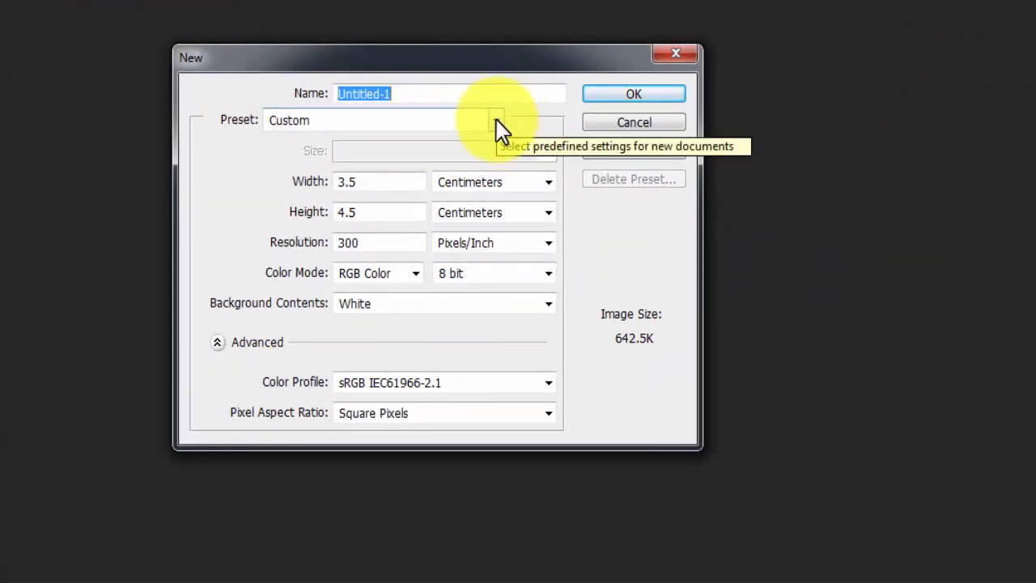
Create a new document from the Photo preset, sized 3.5 cm wide by 4.5 cm high
{"action": "left_click", "coordinate": [496, 120]}
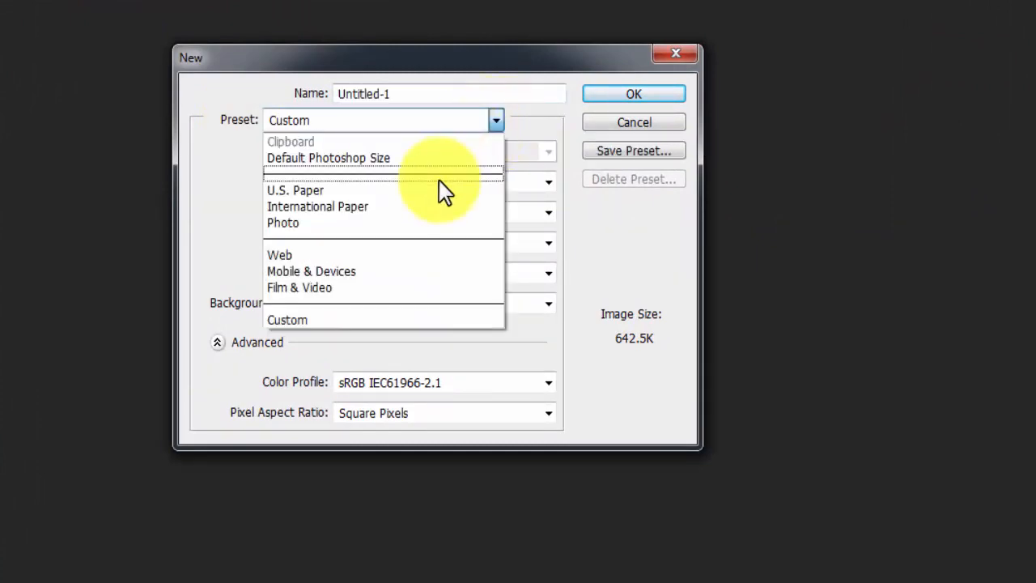
{"action": "left_click", "coordinate": [287, 223]}
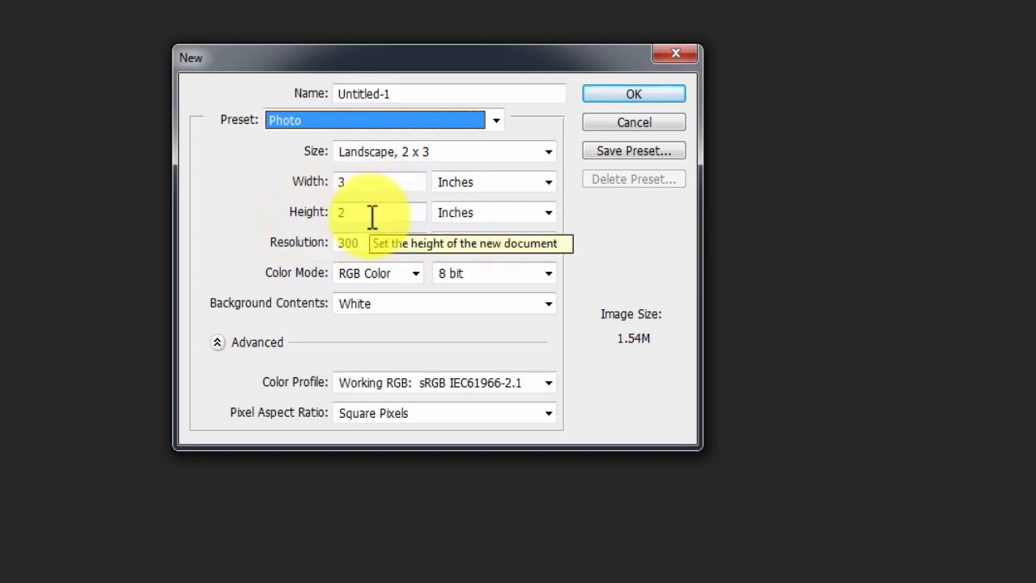
{"action": "left_click", "coordinate": [549, 182]}
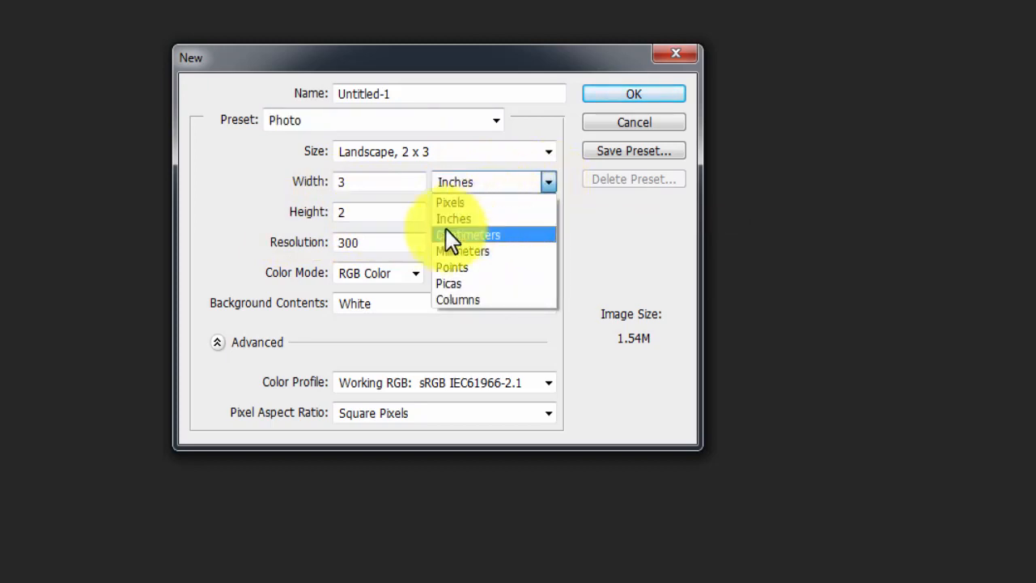
{"action": "left_click", "coordinate": [471, 236]}
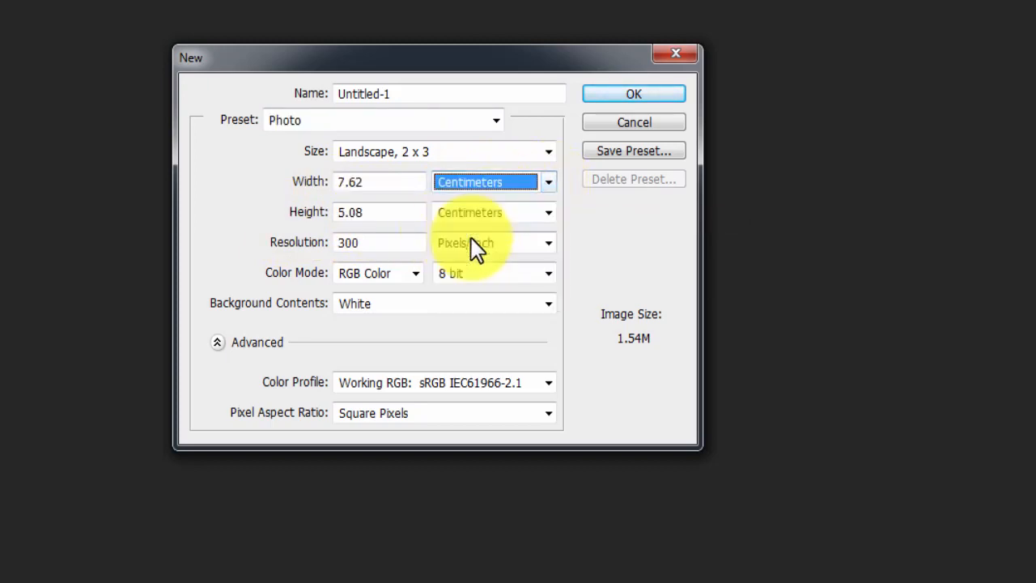
{"action": "left_click_drag", "start_coordinate": [371, 183], "coordinate": [314, 182]}
{"action": "type", "text": "3.5"}
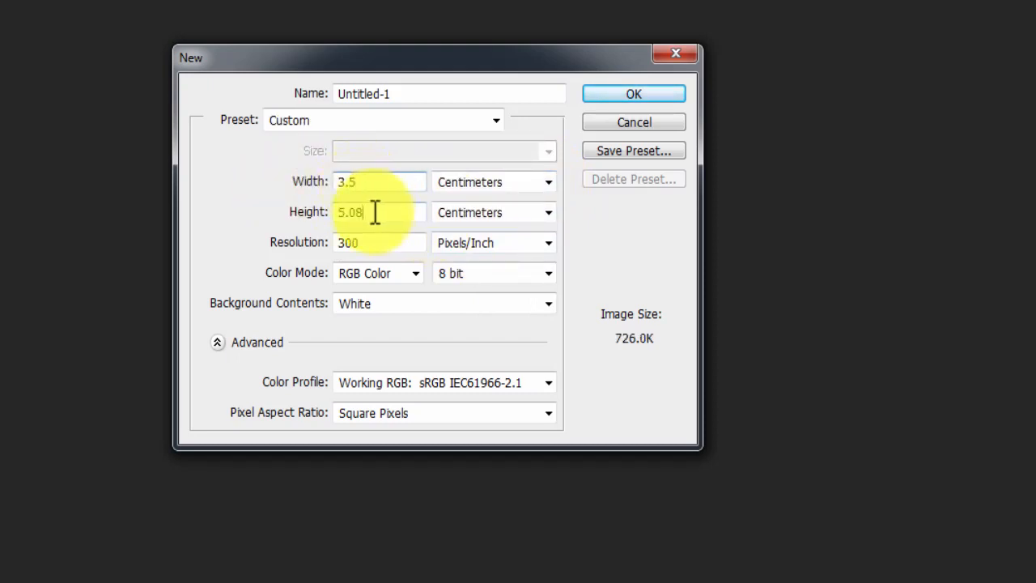
{"action": "left_click_drag", "start_coordinate": [374, 213], "coordinate": [335, 216]}
{"action": "type", "text": "4"}
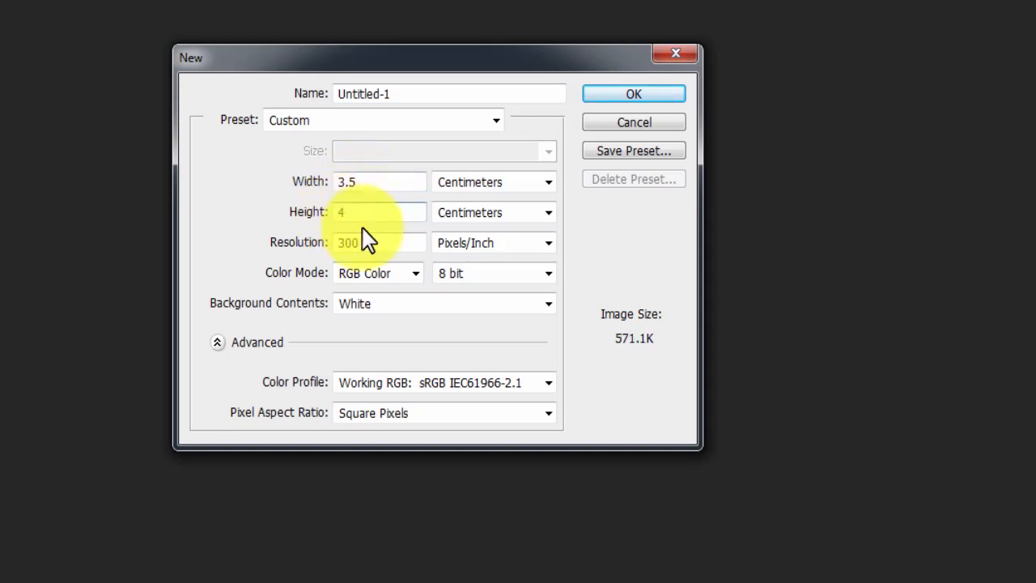
{"action": "type", "text": ".5"}
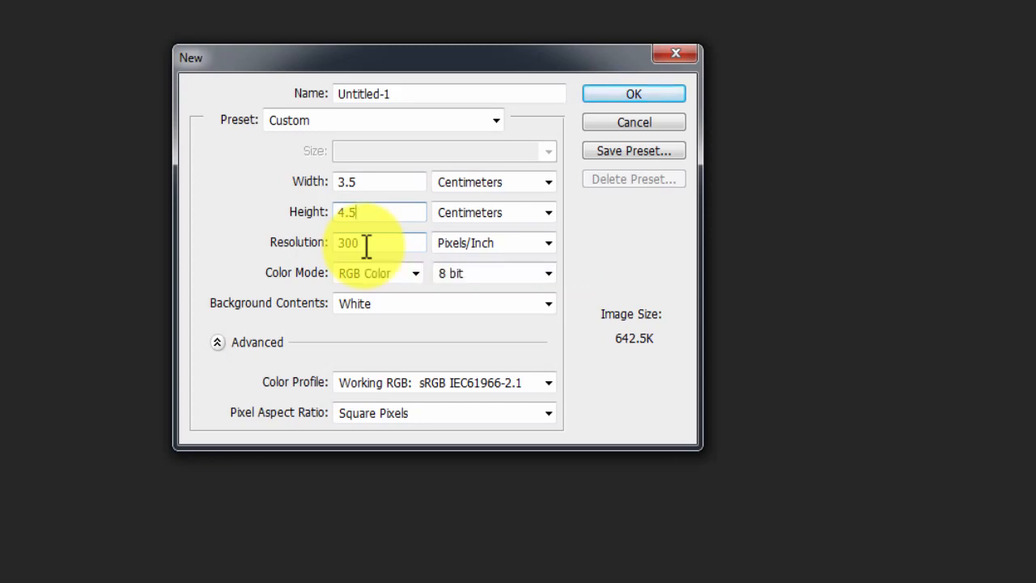
{"action": "left_click", "coordinate": [629, 94]}
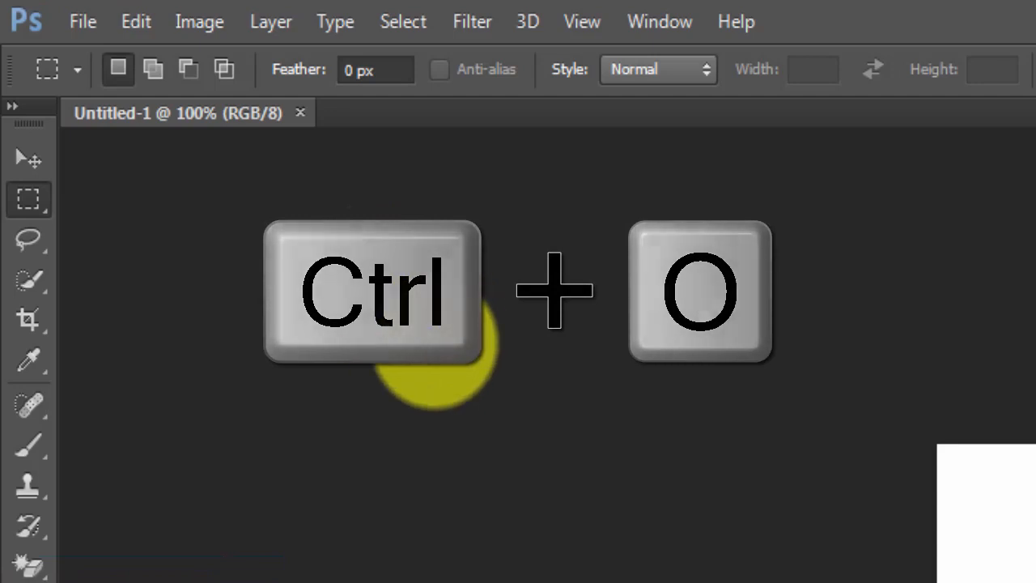
Open the image "My pp" from Local Disk (E:)
{"action": "left_click", "coordinate": [81, 25]}
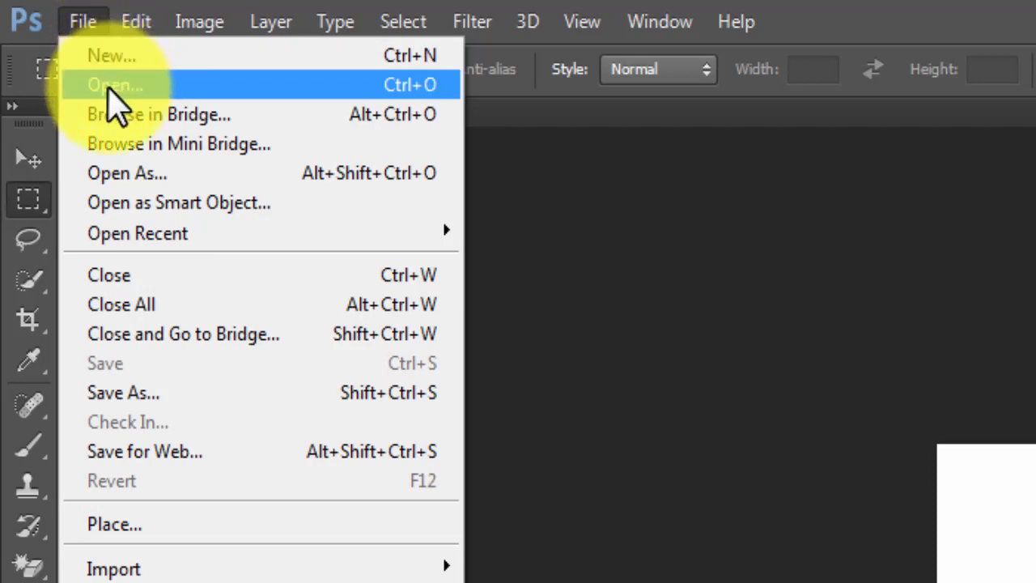
{"action": "left_click", "coordinate": [109, 88]}
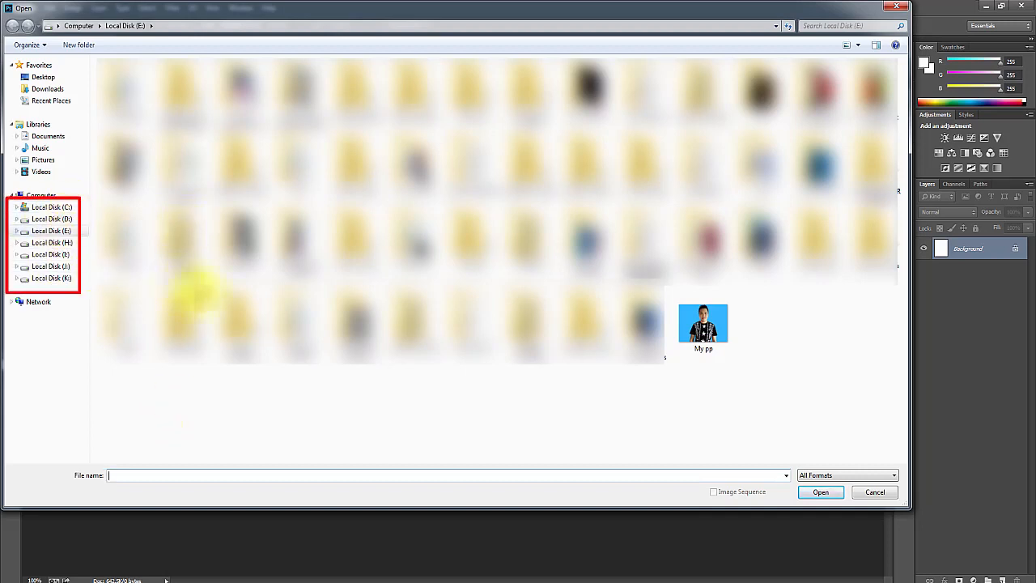
{"action": "left_click", "coordinate": [64, 237]}
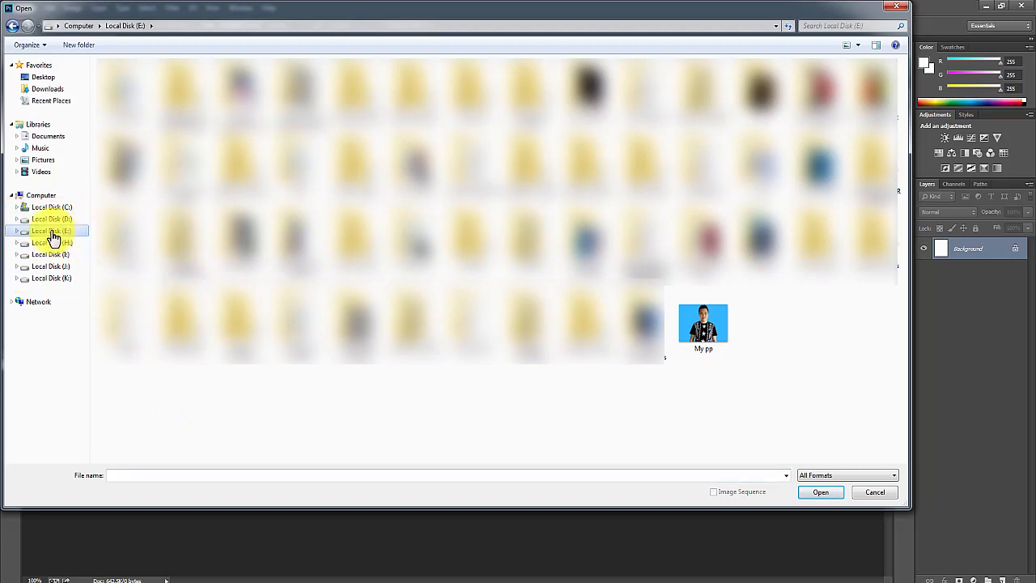
{"action": "left_click", "coordinate": [706, 332]}
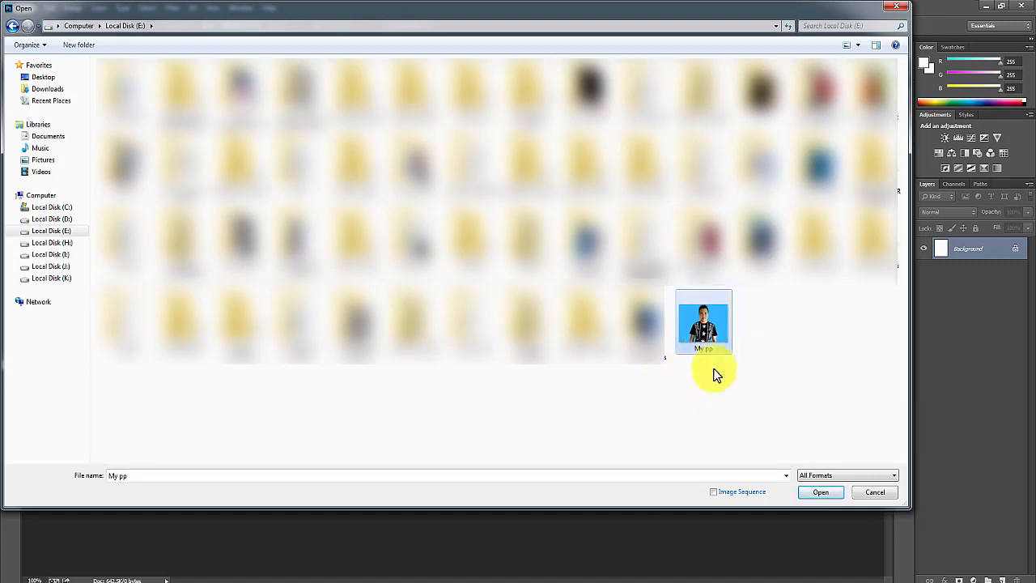
{"action": "double_click", "coordinate": [697, 331]}
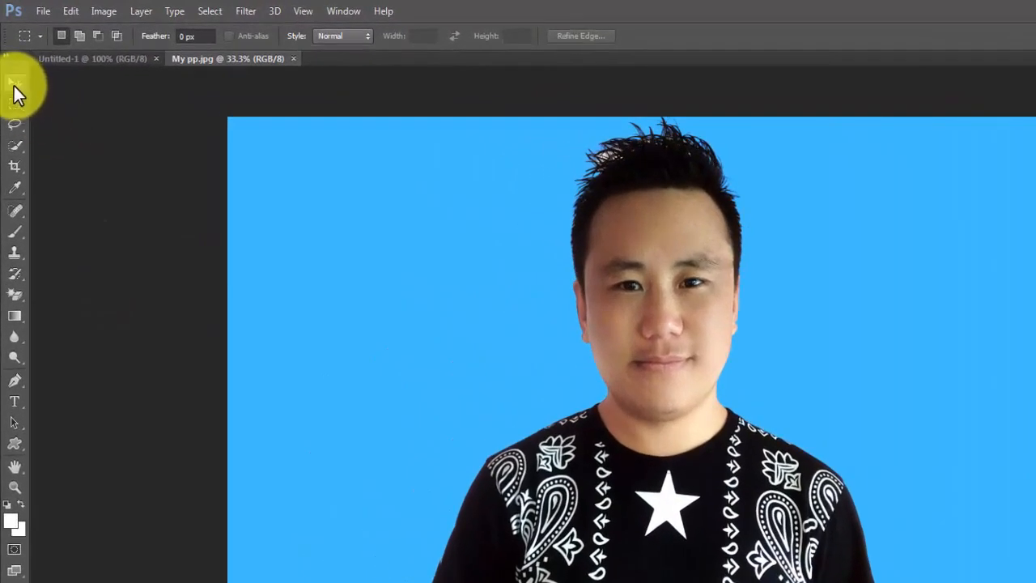
Copy the portrait from My pp.jpg into the Untitled-1 document with the Move tool
{"action": "left_click", "coordinate": [13, 84]}
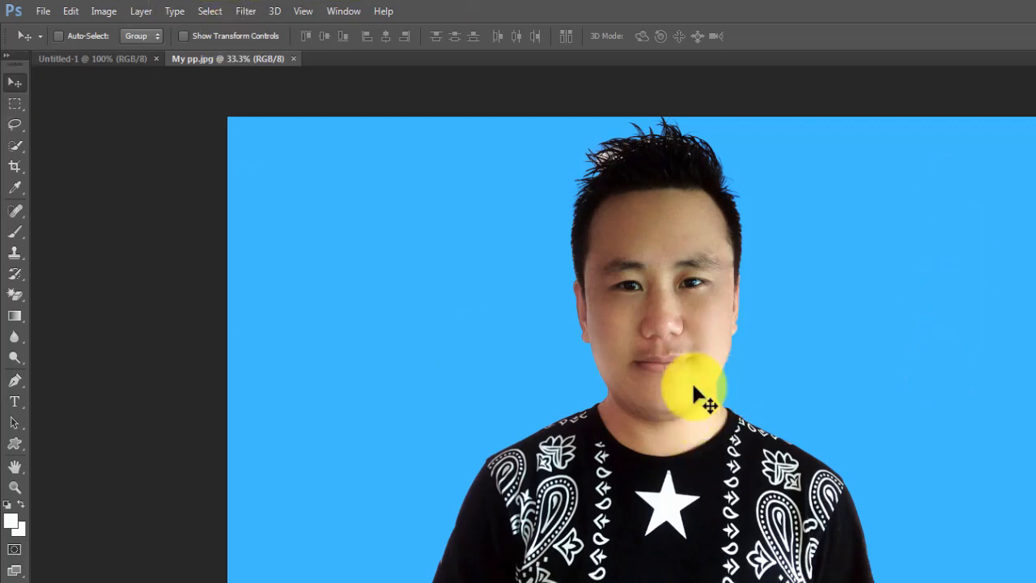
{"action": "left_click_drag", "start_coordinate": [744, 357], "coordinate": [613, 423]}
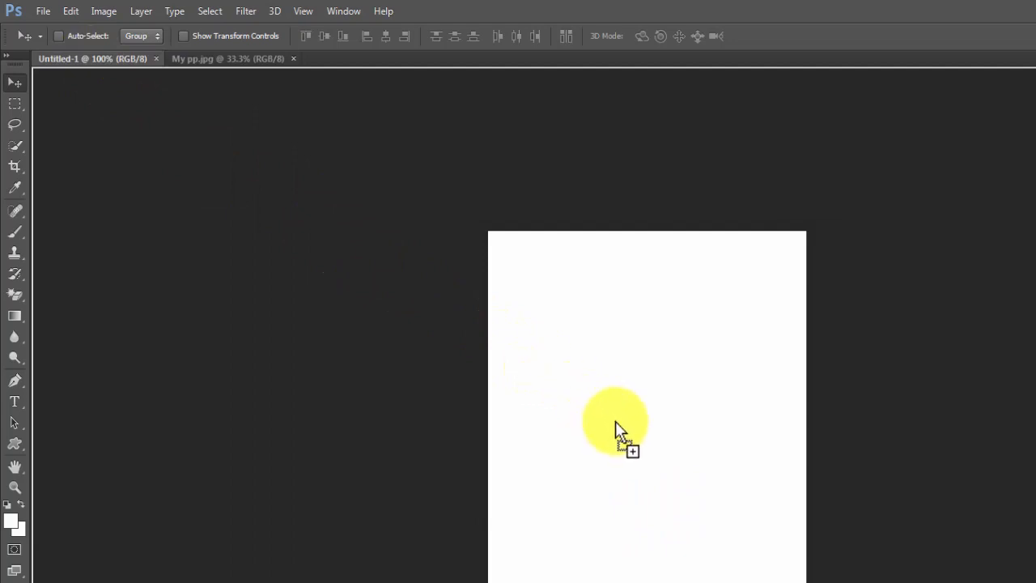
{"action": "left_click_drag", "start_coordinate": [615, 421], "coordinate": [615, 421]}
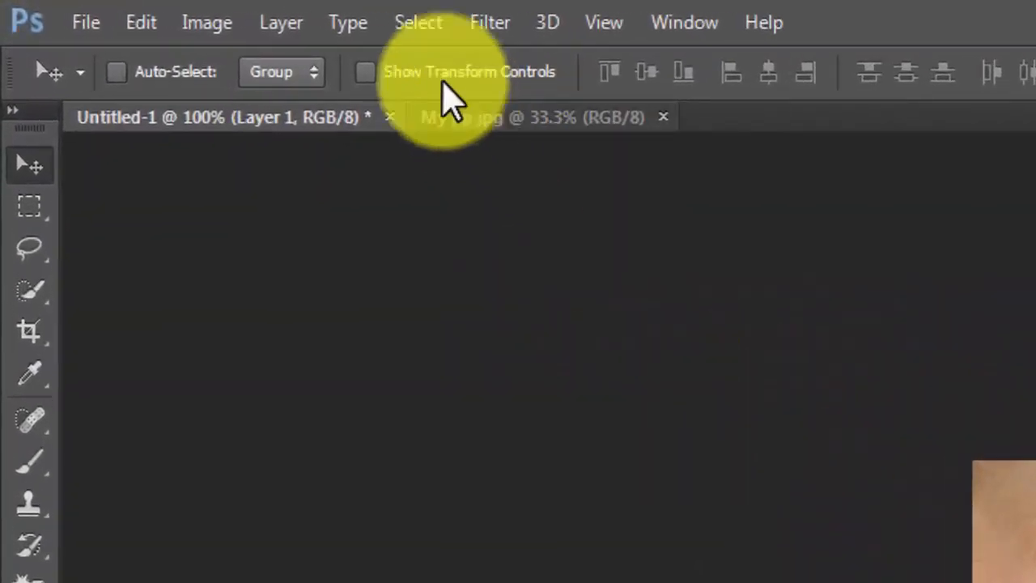
Center the portrait layer horizontally and vertically on the whole canvas, and deselect
{"action": "left_click", "coordinate": [416, 28]}
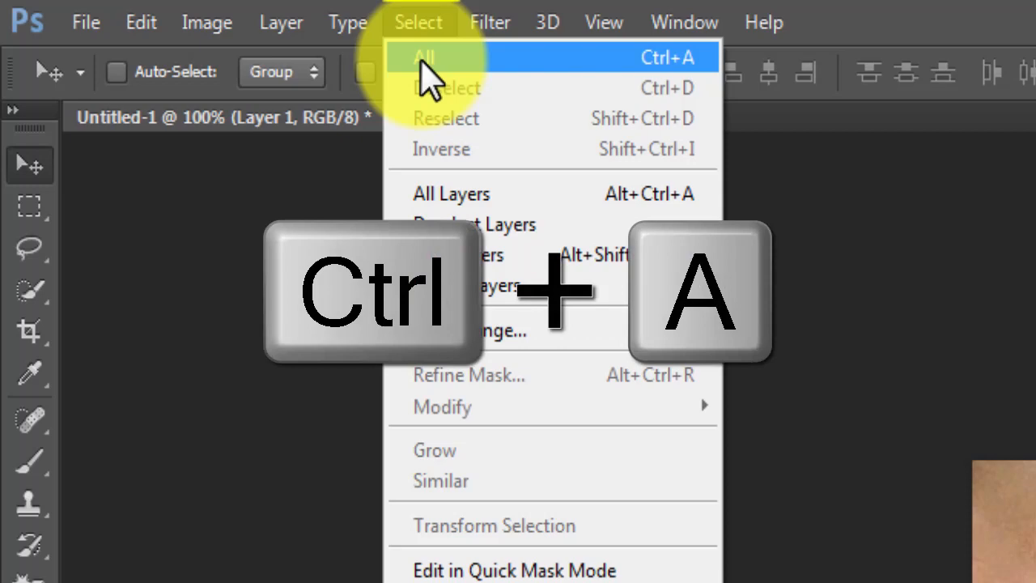
{"action": "left_click", "coordinate": [424, 59]}
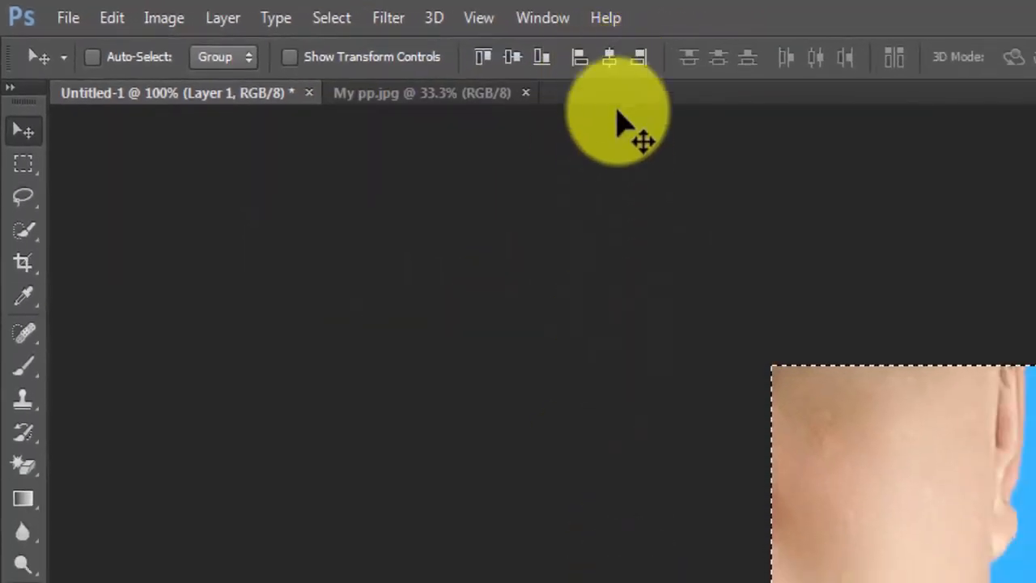
{"action": "left_click", "coordinate": [611, 60]}
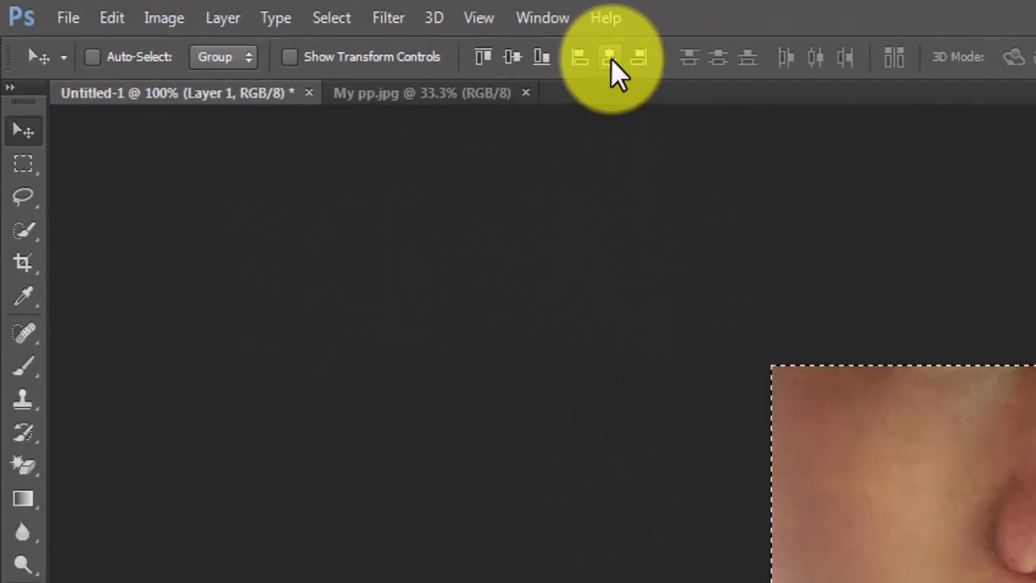
{"action": "left_click", "coordinate": [509, 61]}
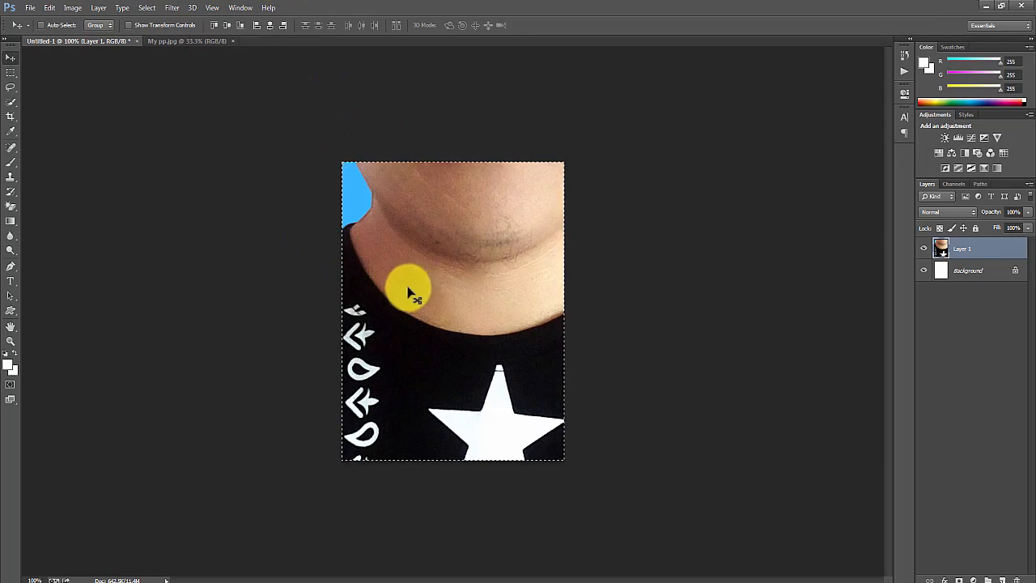
{"action": "key", "text": "ctrl+d"}
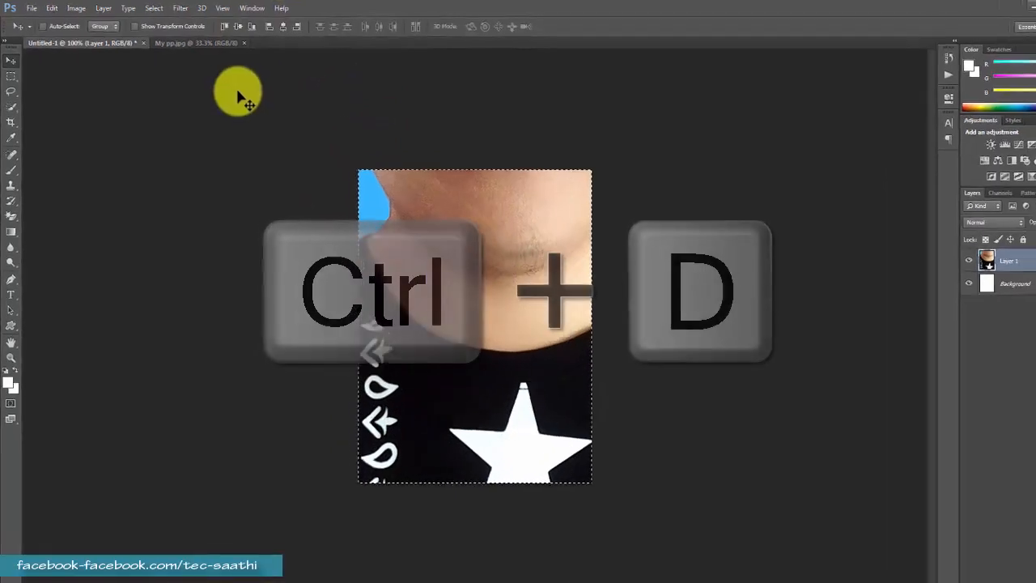
{"action": "left_click", "coordinate": [154, 9]}
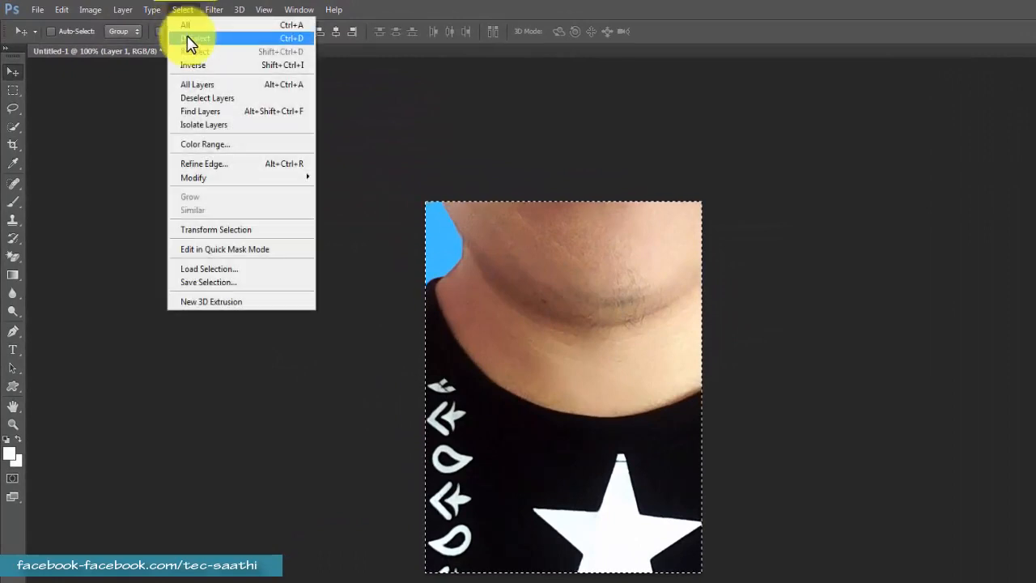
{"action": "left_click", "coordinate": [192, 39]}
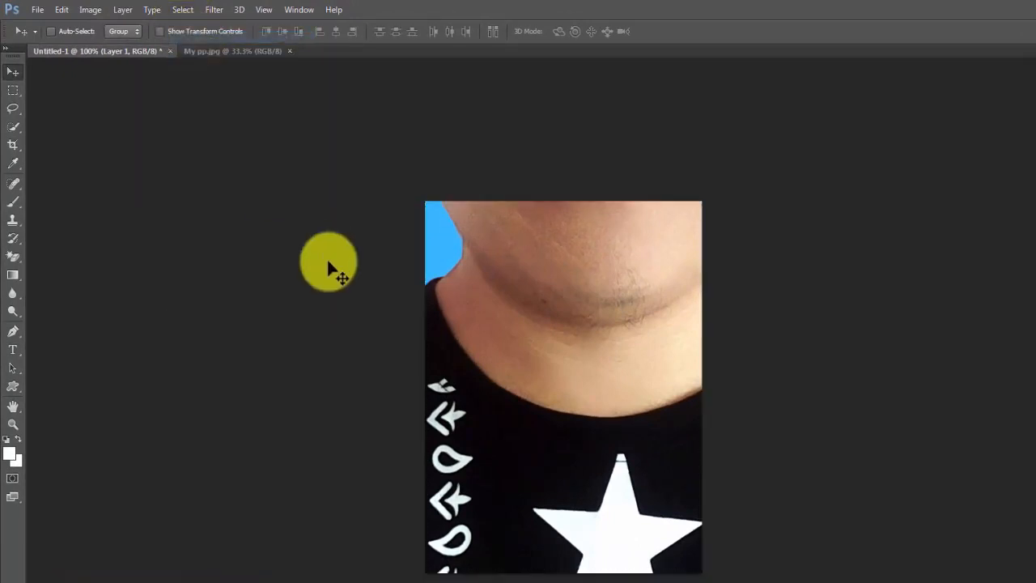
Free-transform the portrait layer to about 37.4% scale and position it so the head and shoulders fit within the canvas
{"action": "key", "text": "ctrl+t"}
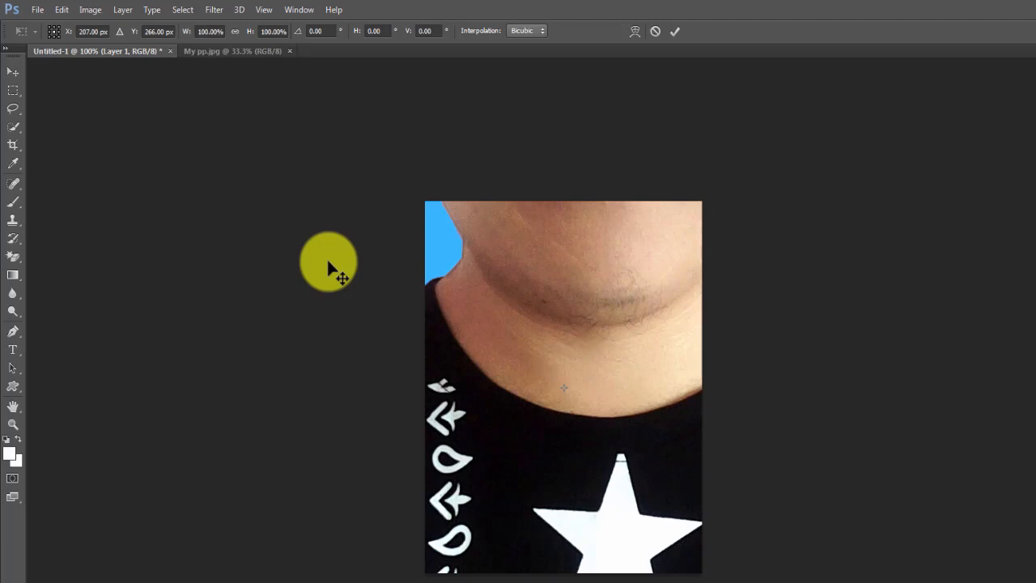
{"action": "key", "text": "ctrl+0"}
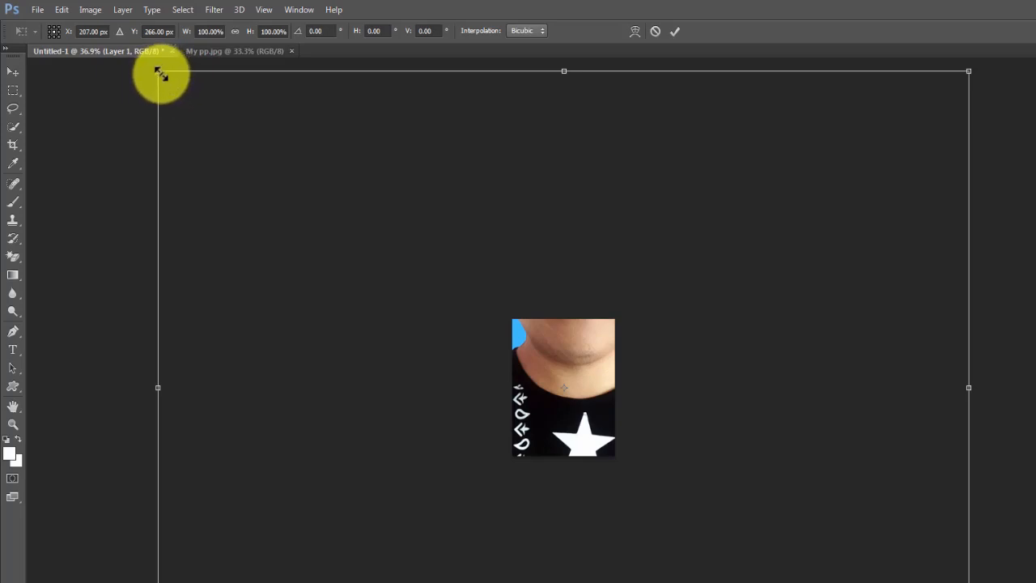
{"action": "left_click_drag", "start_coordinate": [159, 73], "coordinate": [398, 296]}
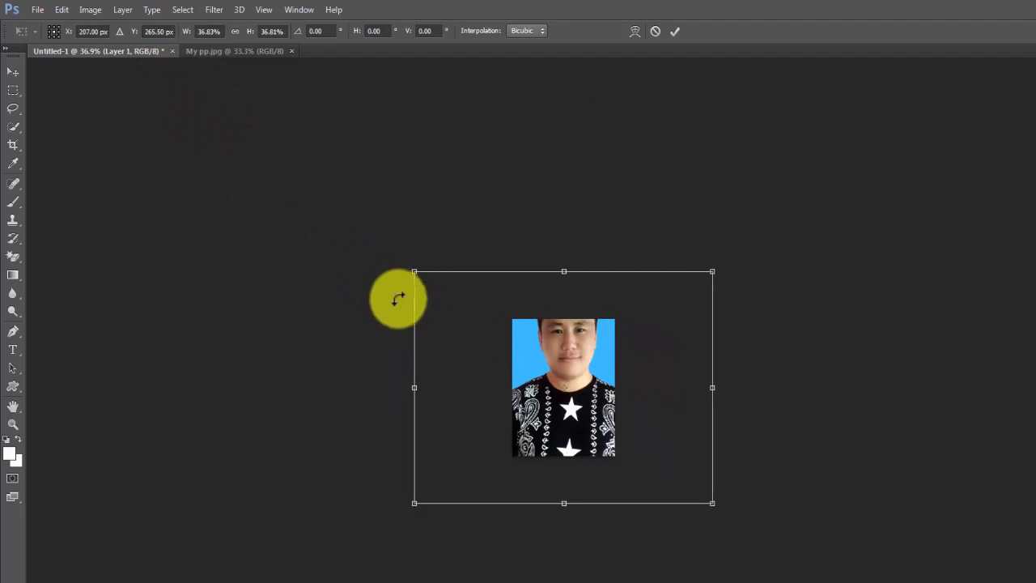
{"action": "left_click_drag", "start_coordinate": [590, 358], "coordinate": [593, 396]}
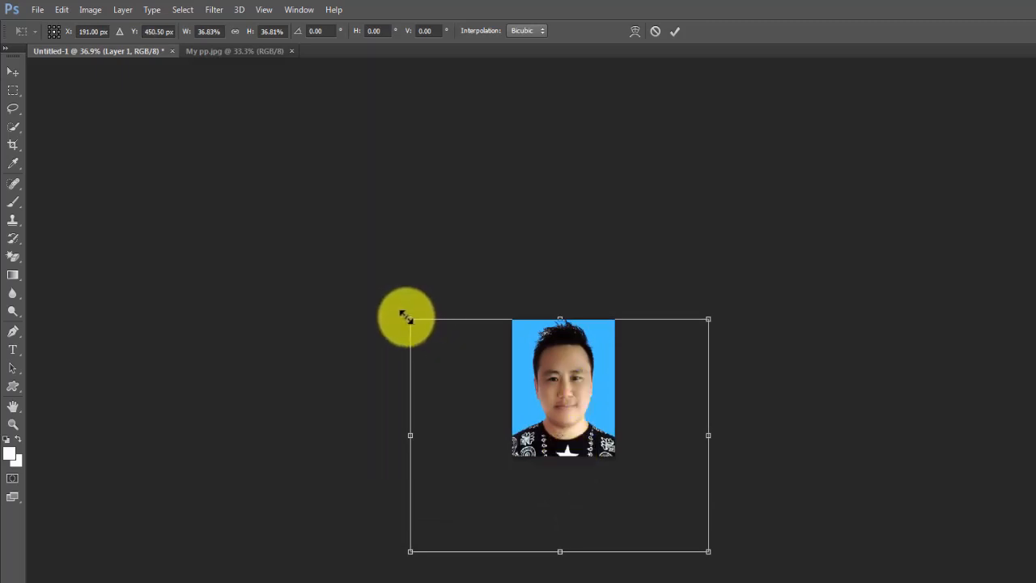
{"action": "left_click_drag", "start_coordinate": [406, 314], "coordinate": [406, 315]}
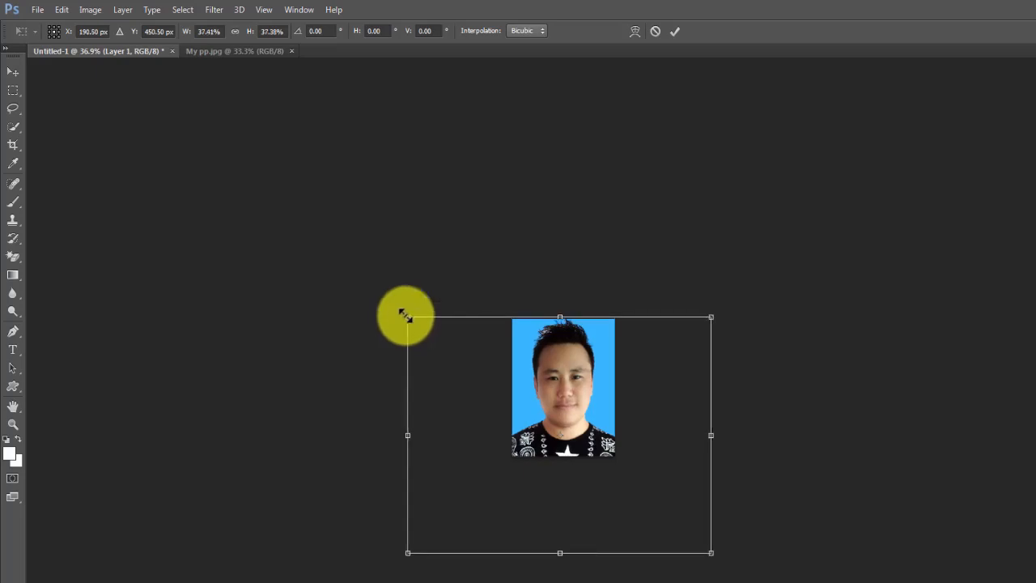
{"action": "key", "text": "Down"}
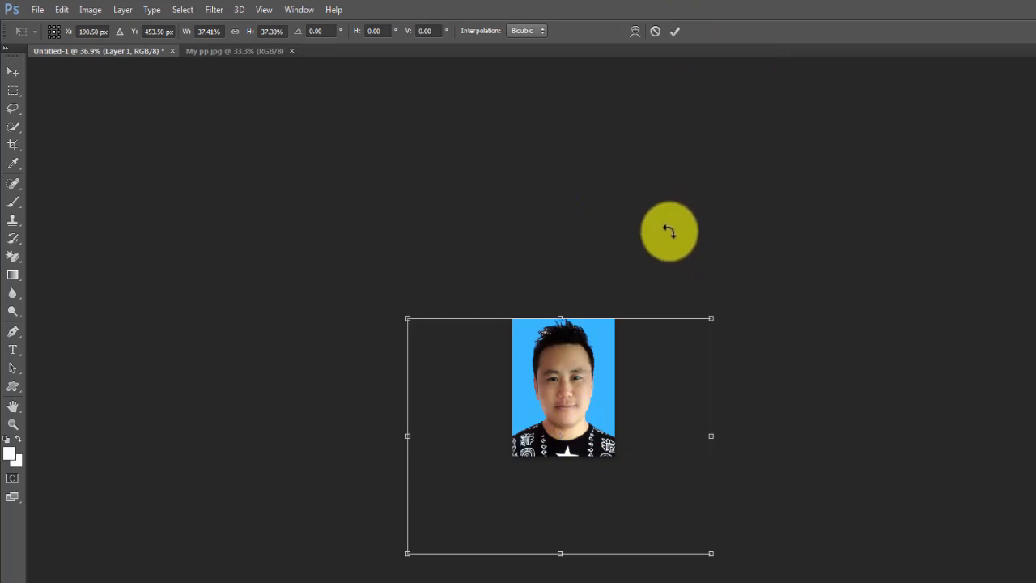
{"action": "left_click", "coordinate": [674, 31]}
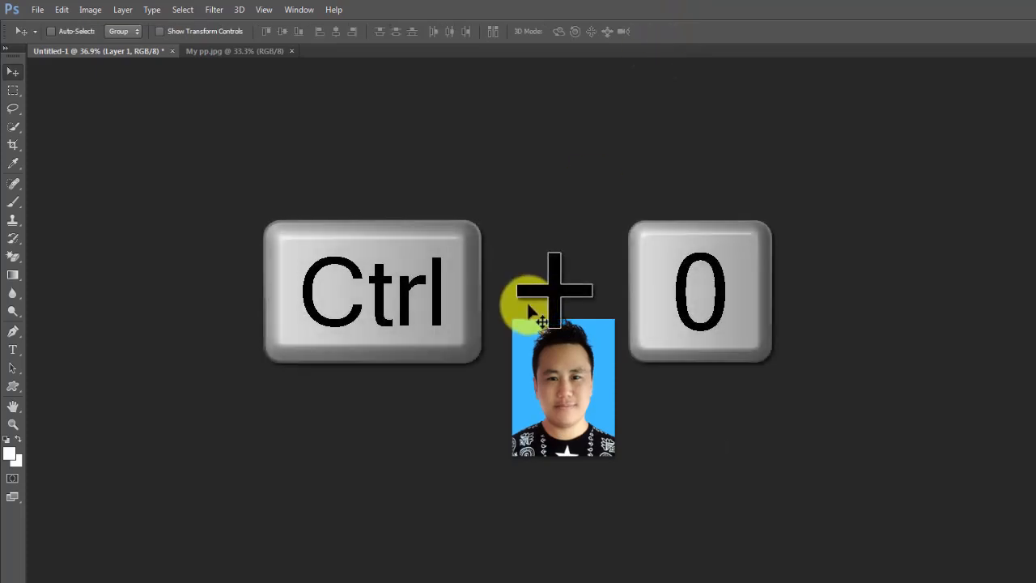
Nudge the portrait layer down 5 pixels to leave a thin white strip above the photo
{"action": "key", "text": "ctrl+0"}
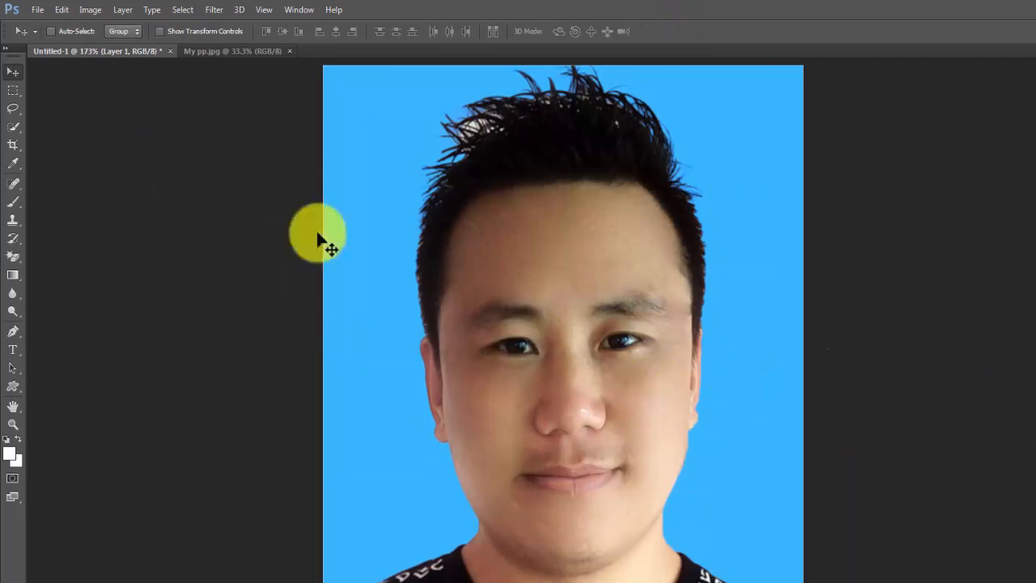
{"action": "key", "text": "Down"}
{"action": "key", "text": "Down"}
{"action": "key", "text": "Down"}
{"action": "key", "text": "Down"}
{"action": "key", "text": "Down"}
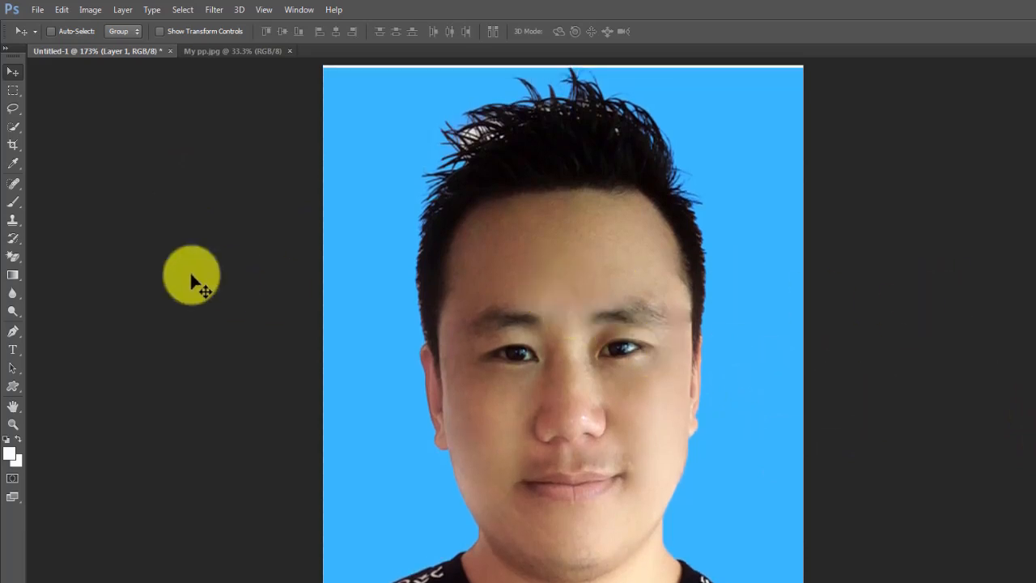
Stamp all visible layers into a new merged layer
{"action": "left_click", "coordinate": [184, 11]}
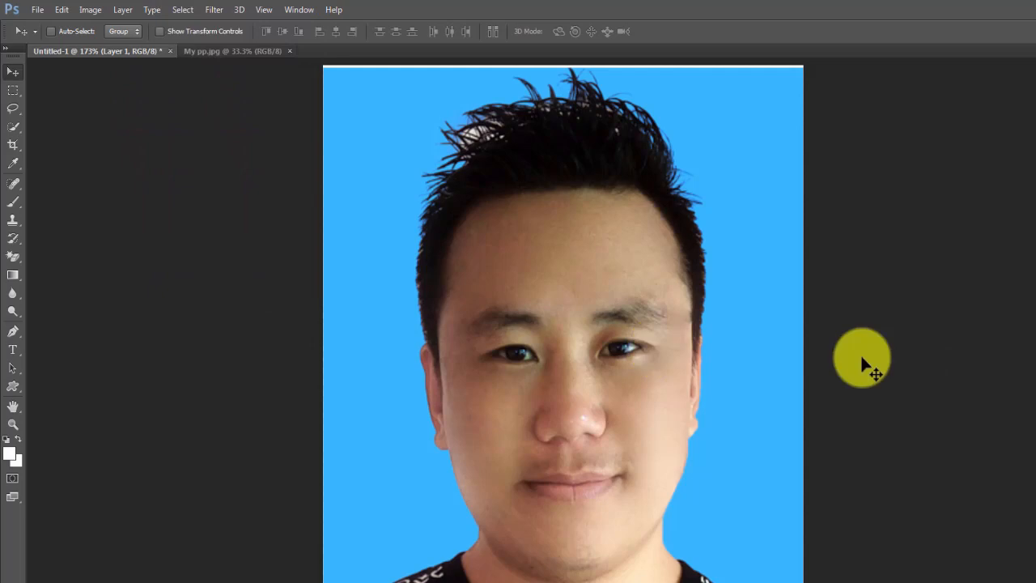
{"action": "key", "text": "ctrl+shift+alt+e"}
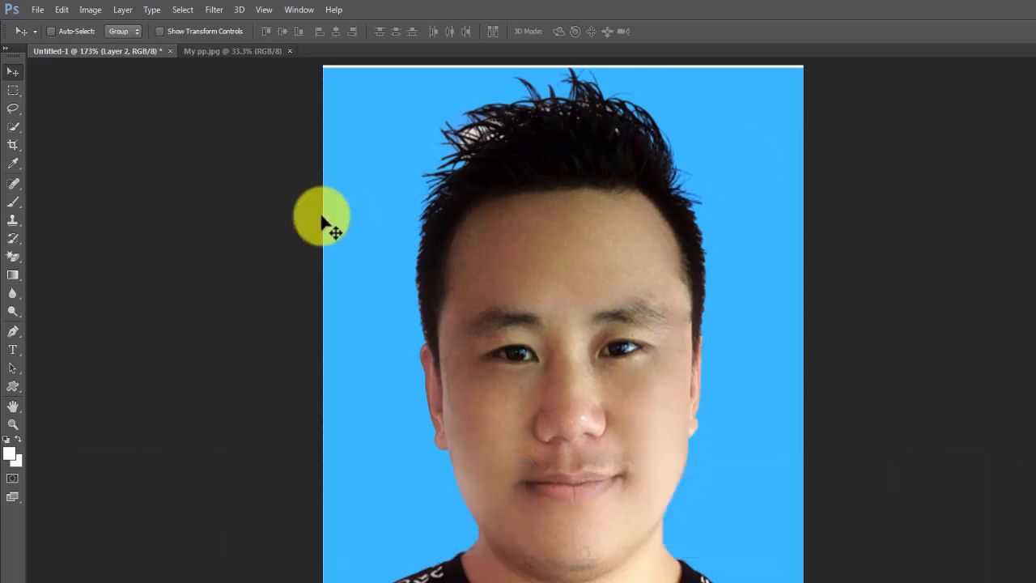
Add a 25 px white stroke, located at the center, around the whole canvas edge on the merged portrait layer, and deselect
{"action": "left_click", "coordinate": [182, 11]}
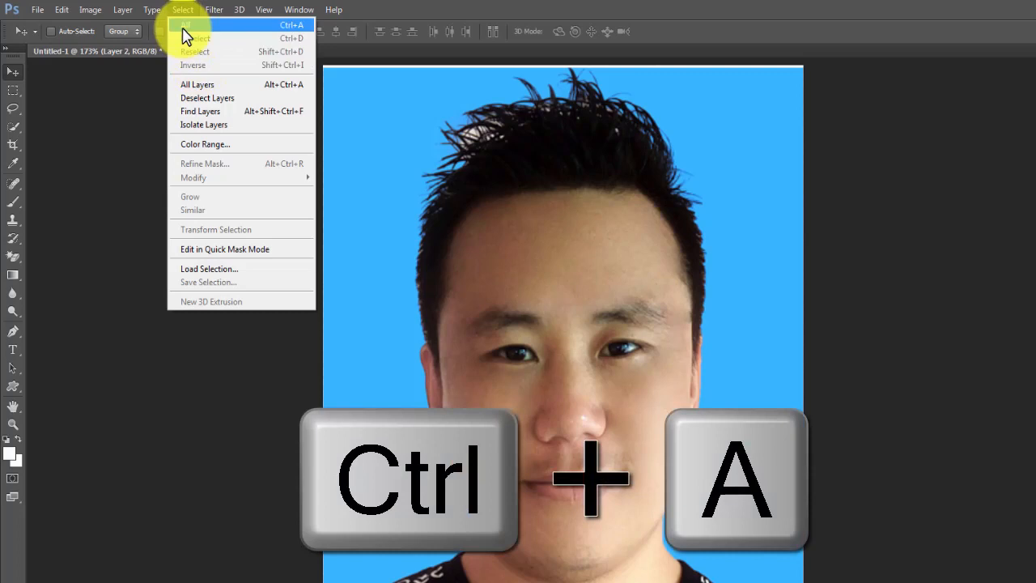
{"action": "left_click", "coordinate": [182, 29]}
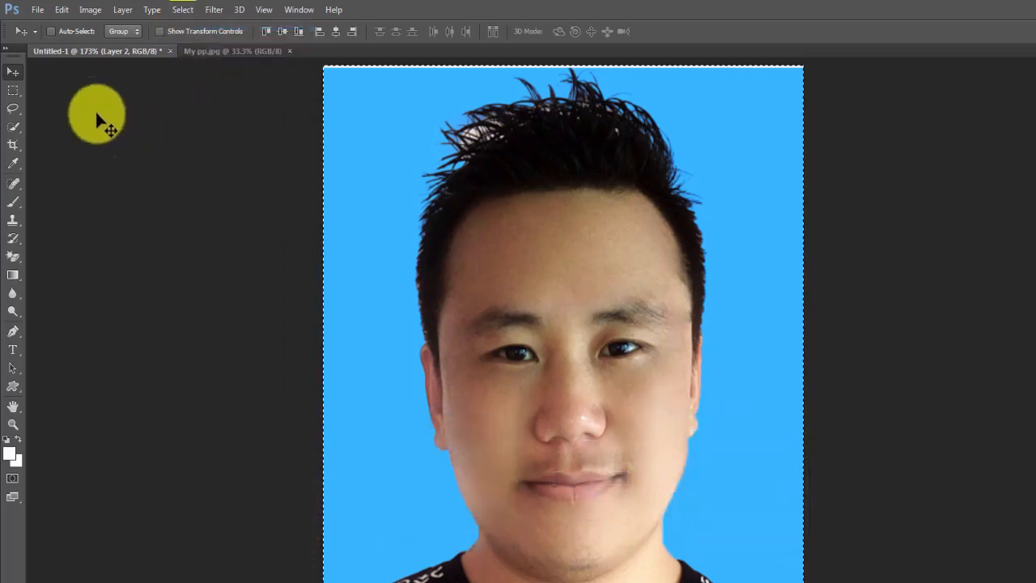
{"action": "left_click", "coordinate": [61, 10]}
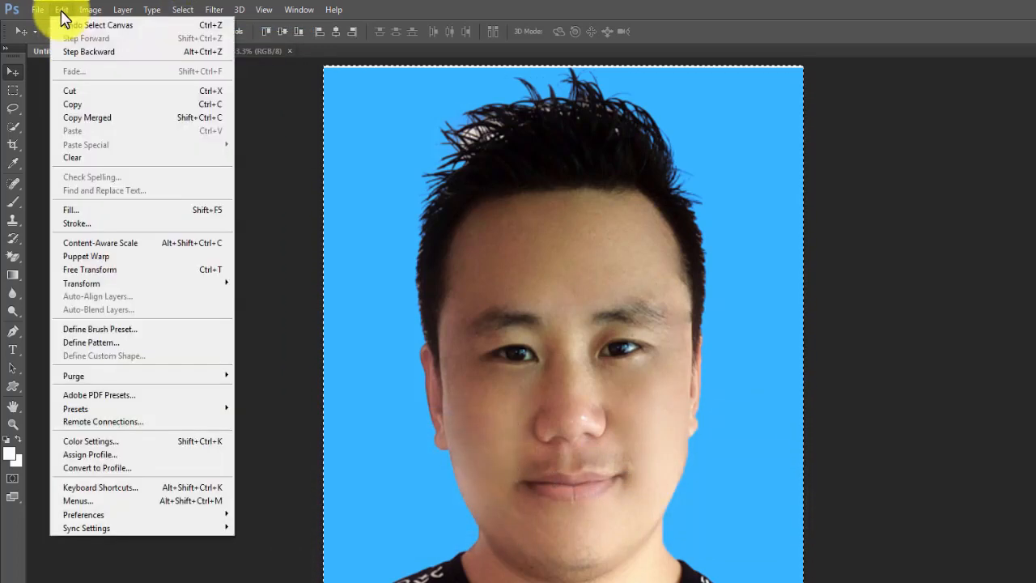
{"action": "left_click", "coordinate": [74, 224]}
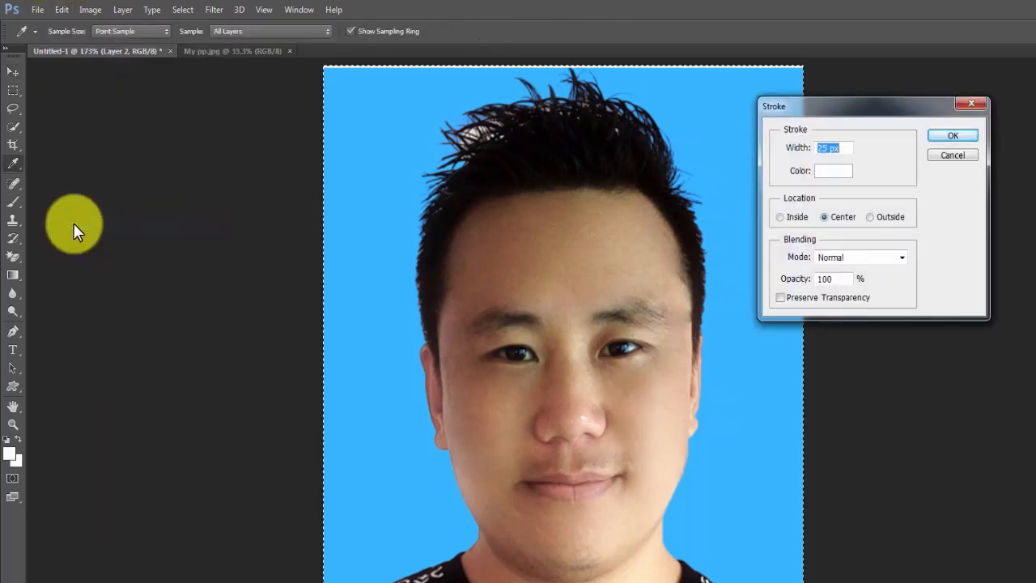
{"action": "left_click", "coordinate": [825, 170]}
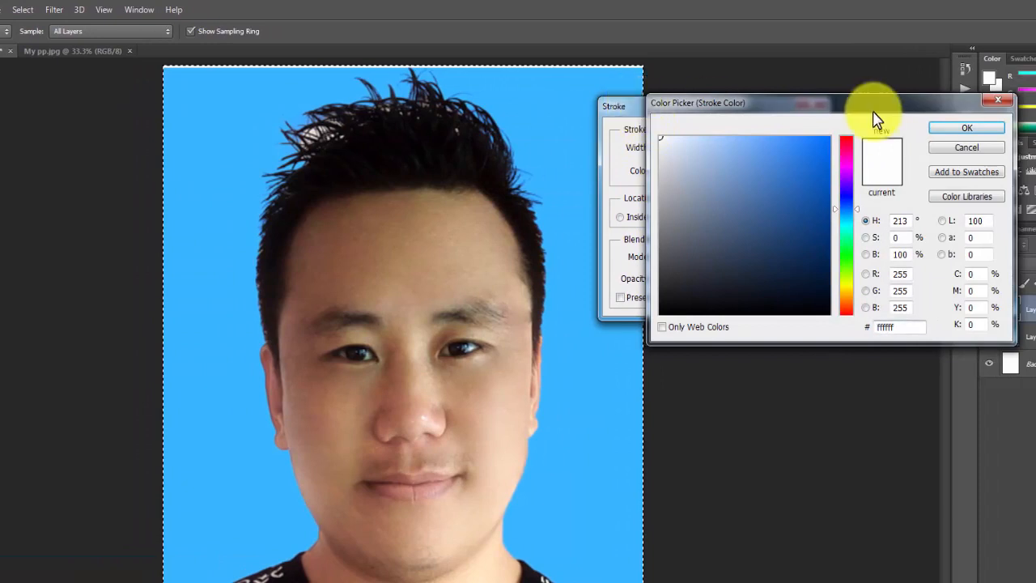
{"action": "left_click", "coordinate": [967, 130]}
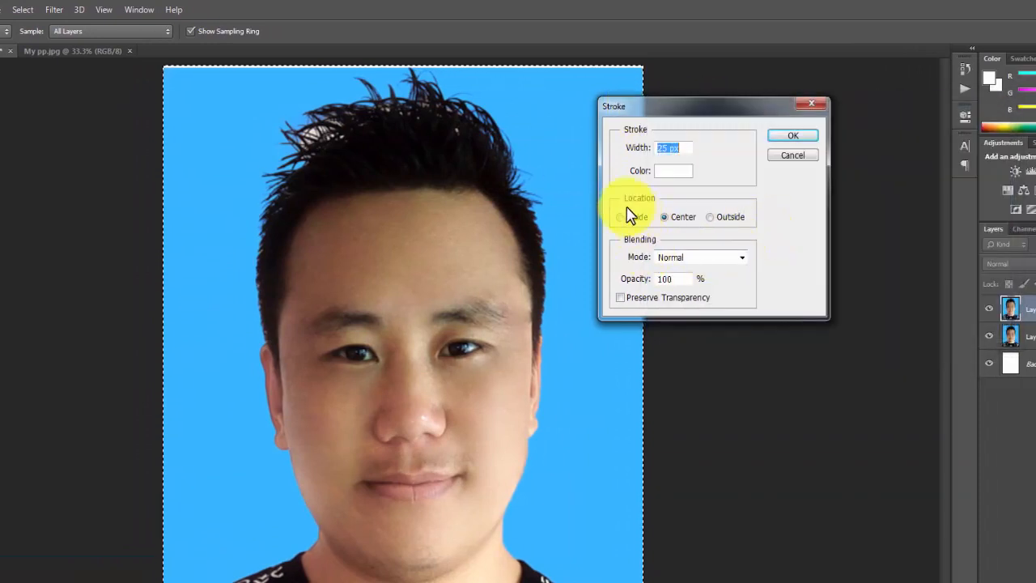
{"action": "left_click", "coordinate": [666, 218]}
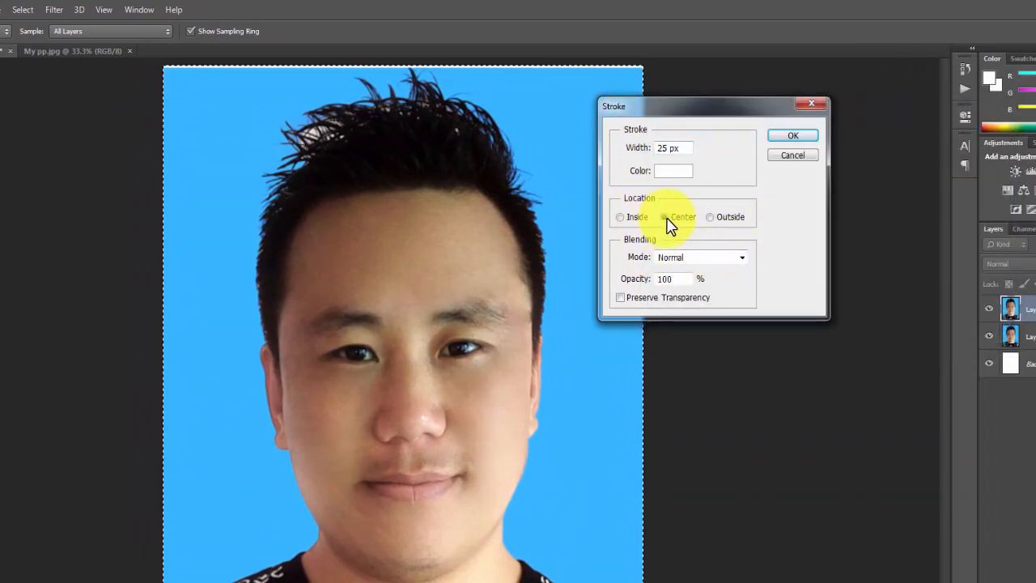
{"action": "left_click", "coordinate": [793, 136]}
{"action": "key", "text": "v"}
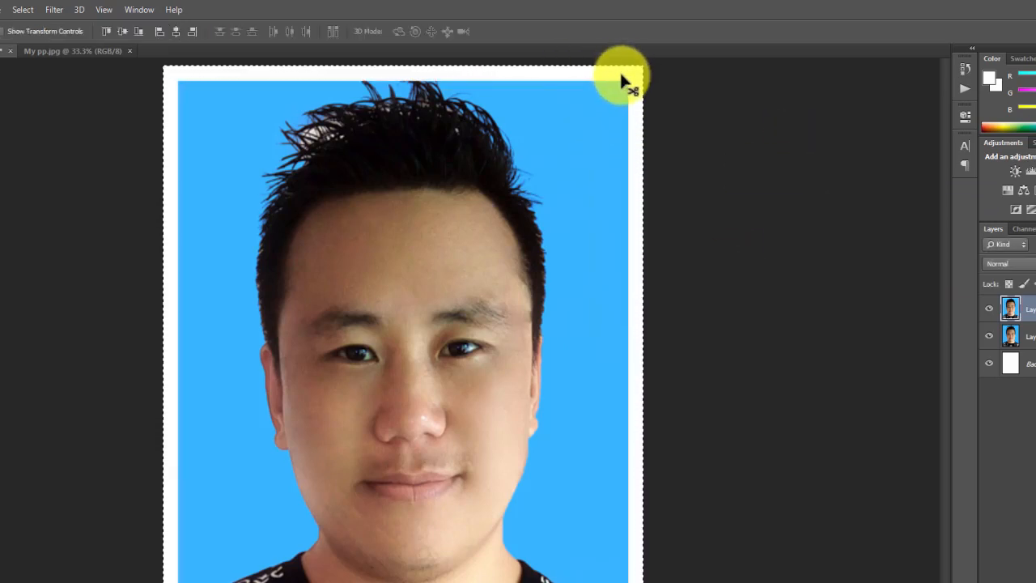
{"action": "key", "text": "ctrl+d"}
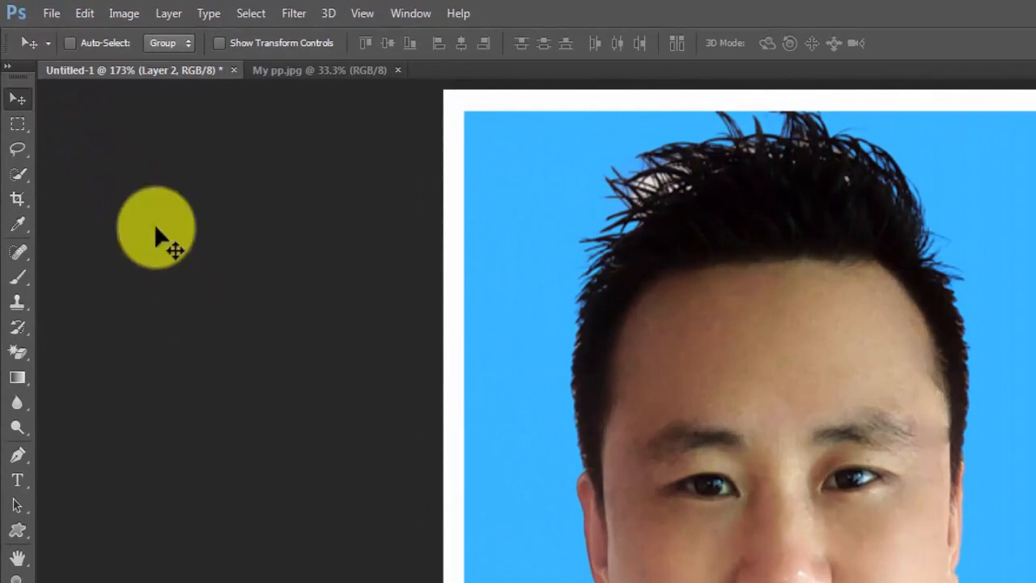
Create a new document from the Photo preset at Portrait, 4 x 6 inches, 300 pixels/inch, with a white background
{"action": "left_click", "coordinate": [54, 19]}
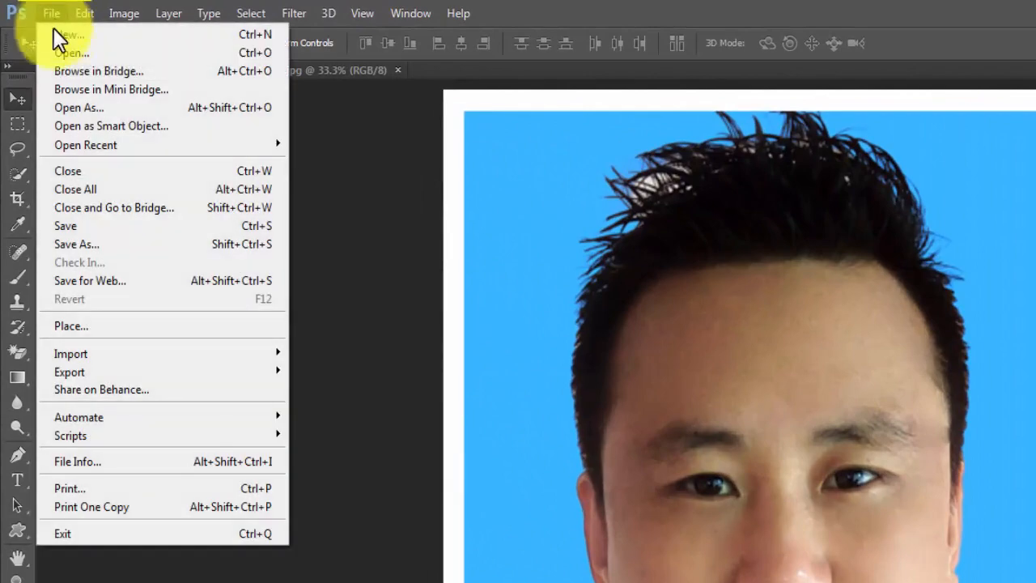
{"action": "left_click", "coordinate": [76, 36]}
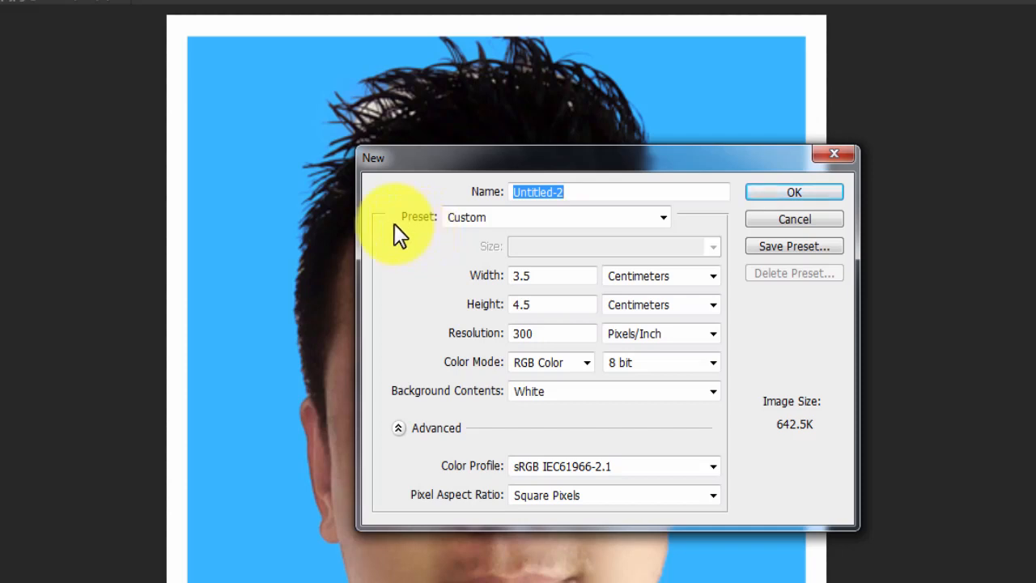
{"action": "left_click", "coordinate": [662, 219]}
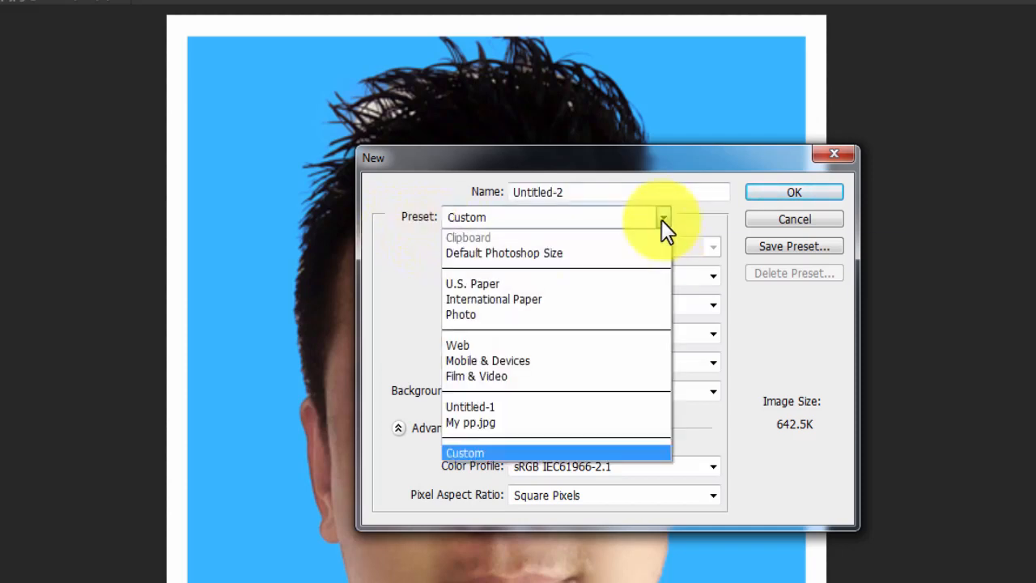
{"action": "left_click", "coordinate": [478, 314]}
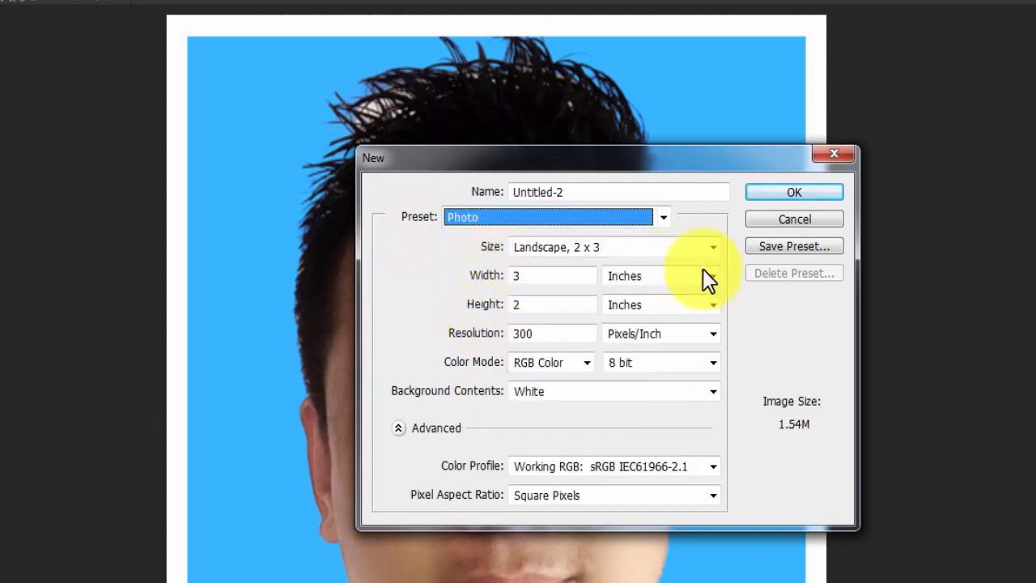
{"action": "left_click", "coordinate": [710, 248]}
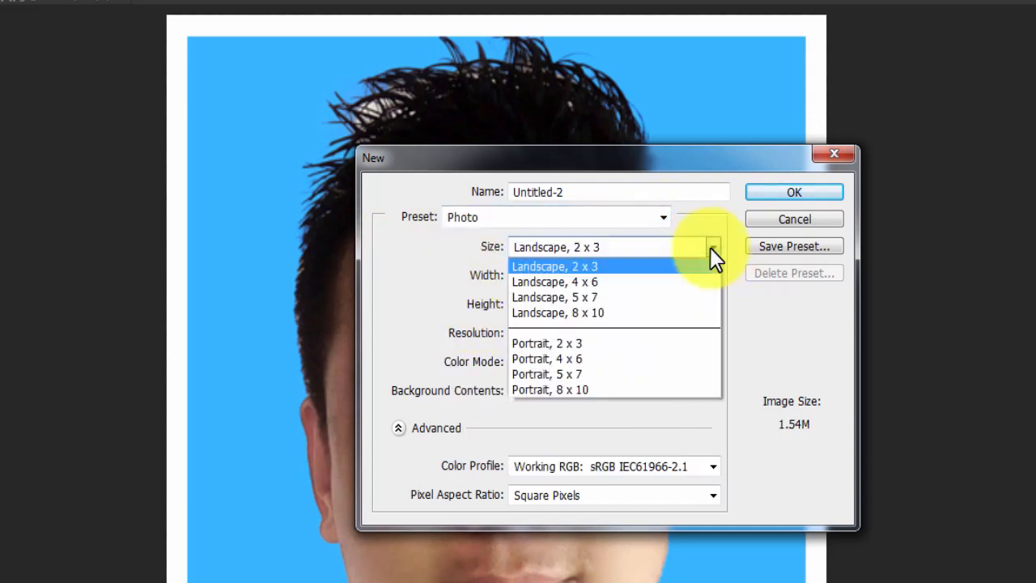
{"action": "left_click", "coordinate": [567, 359]}
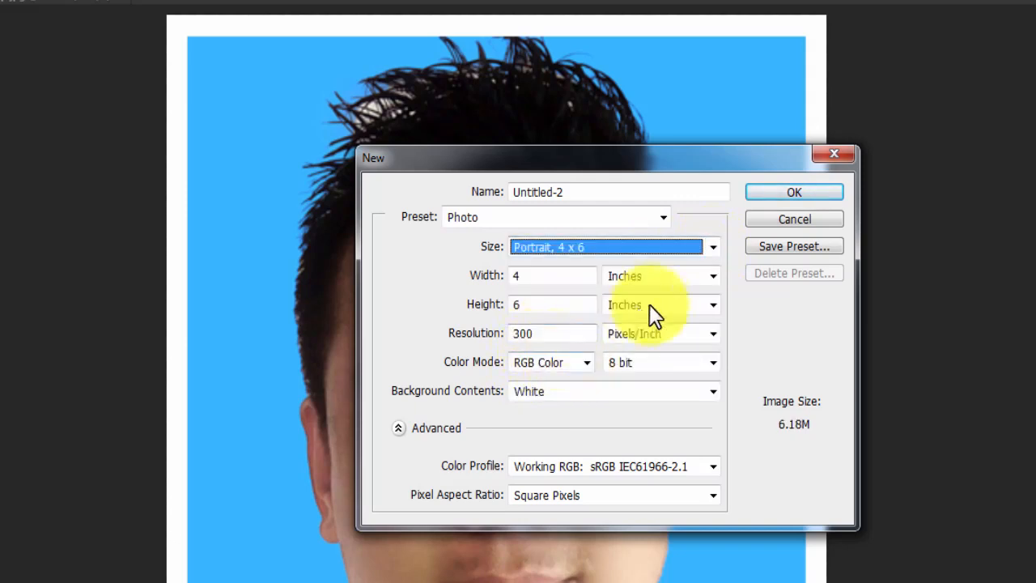
{"action": "left_click", "coordinate": [784, 193]}
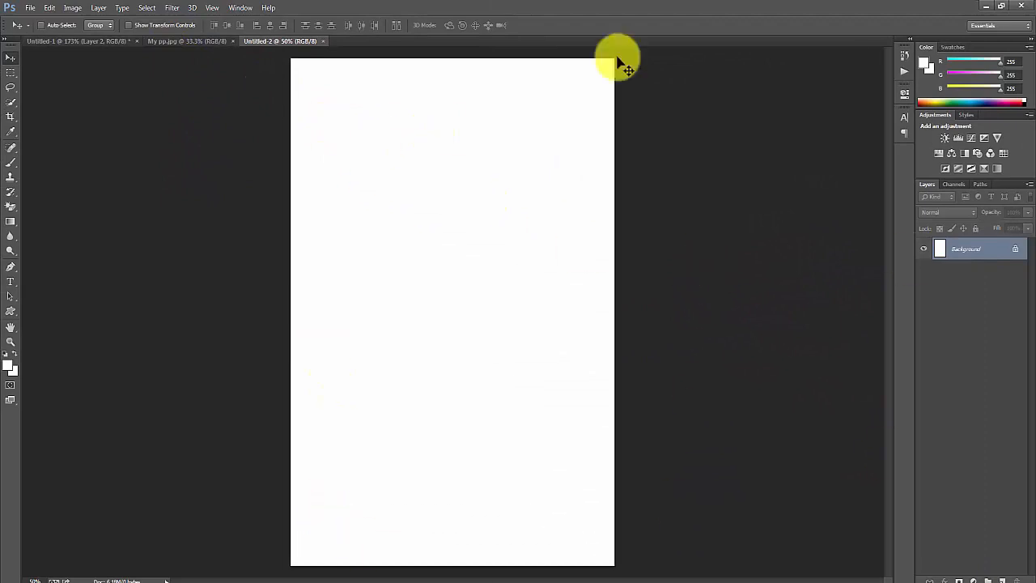
Copy the entire bordered portrait from Untitled-1 into the blank 4 x 6 document and place it in the page's upper-left area
{"action": "left_click", "coordinate": [180, 42]}
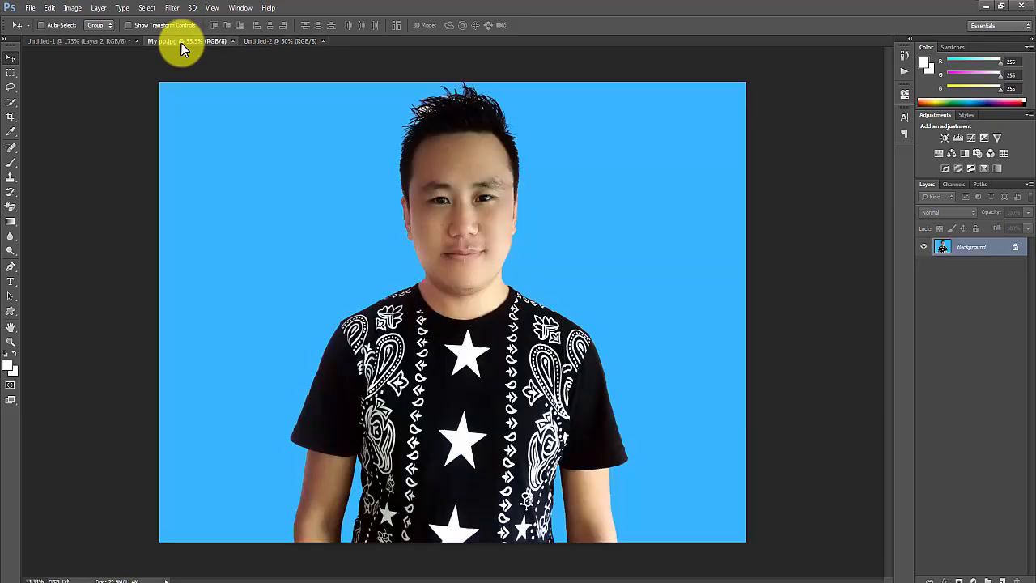
{"action": "left_click", "coordinate": [89, 44]}
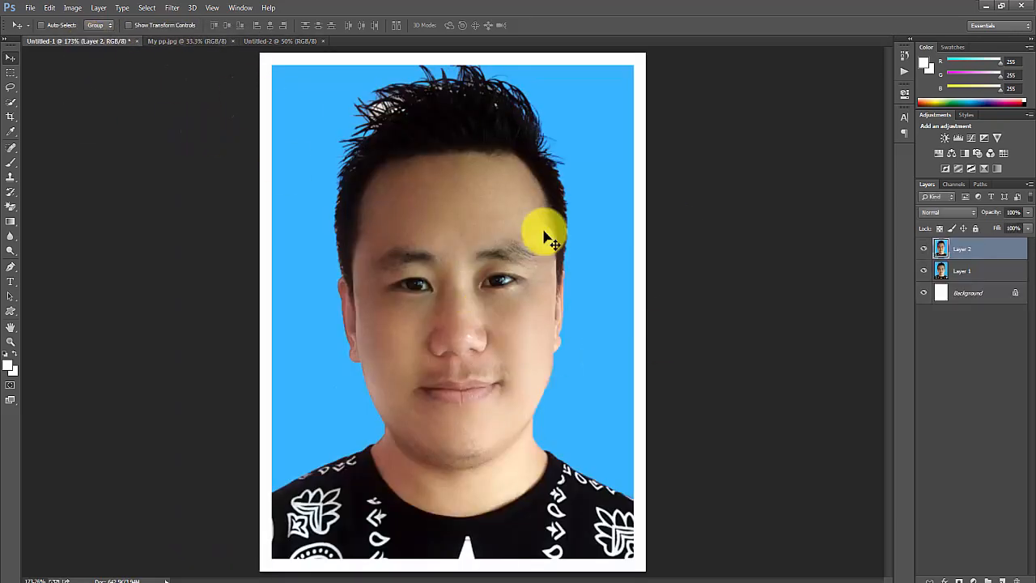
{"action": "key", "text": "ctrl+a"}
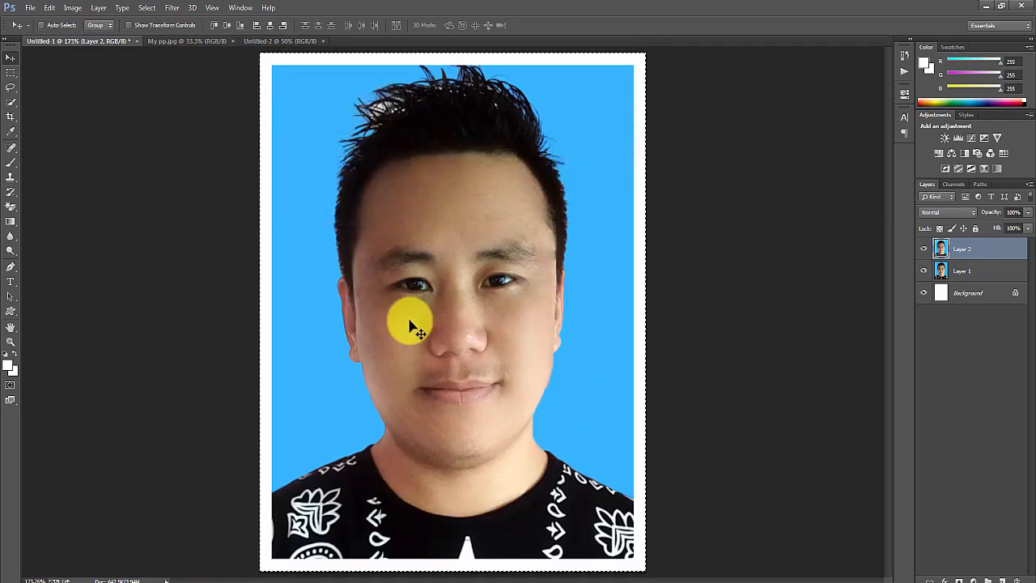
{"action": "key", "text": "ctrl+c"}
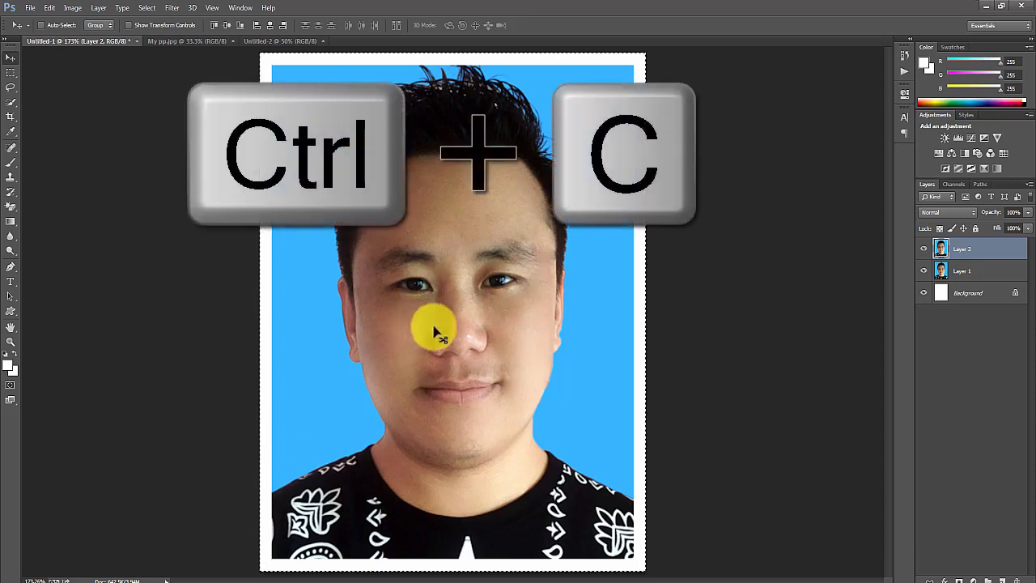
{"action": "left_click", "coordinate": [290, 41]}
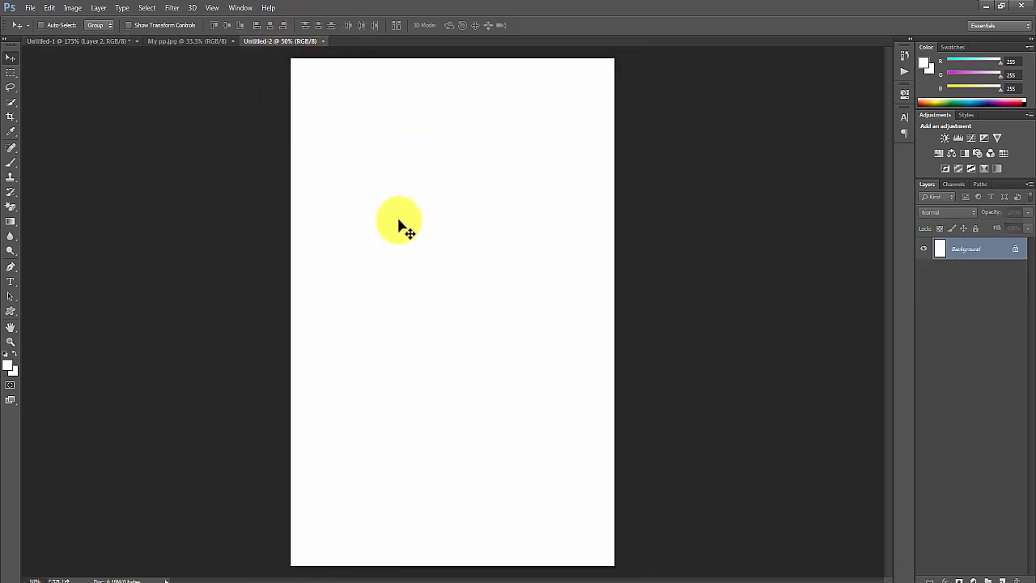
{"action": "key", "text": "ctrl+v"}
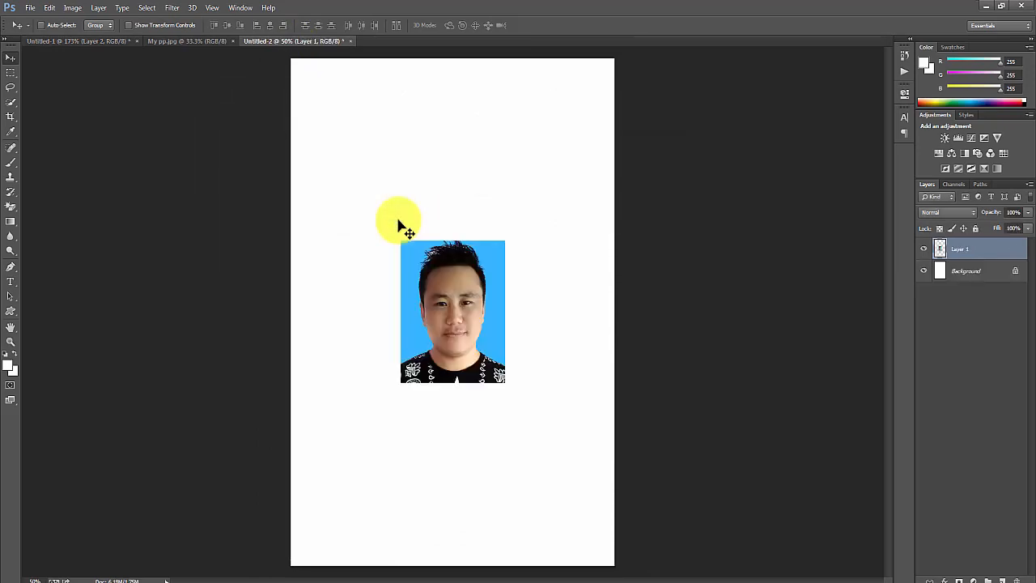
{"action": "left_click_drag", "start_coordinate": [459, 317], "coordinate": [386, 176]}
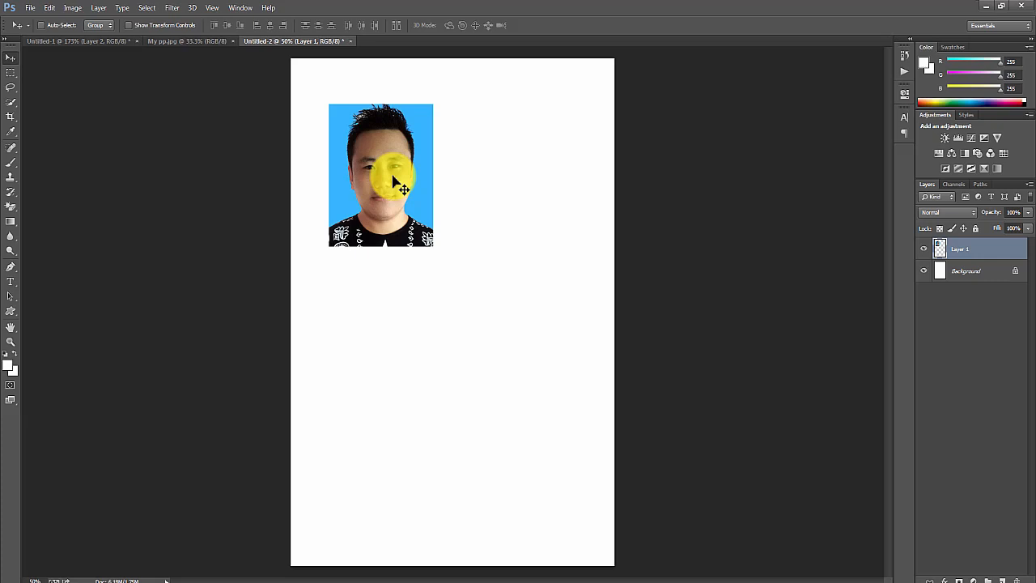
Duplicate the photo to its right, and copy the grouped pair below it to form a two-by-two grid
{"action": "left_click_drag", "start_coordinate": [379, 188], "coordinate": [492, 186], "text": "alt"}
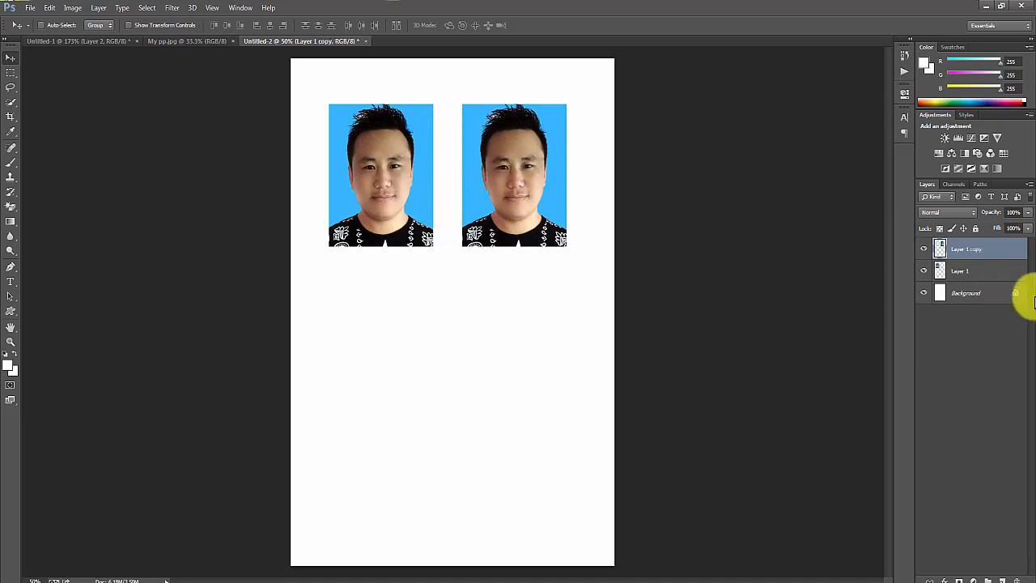
{"action": "left_click", "coordinate": [994, 279], "text": "shift"}
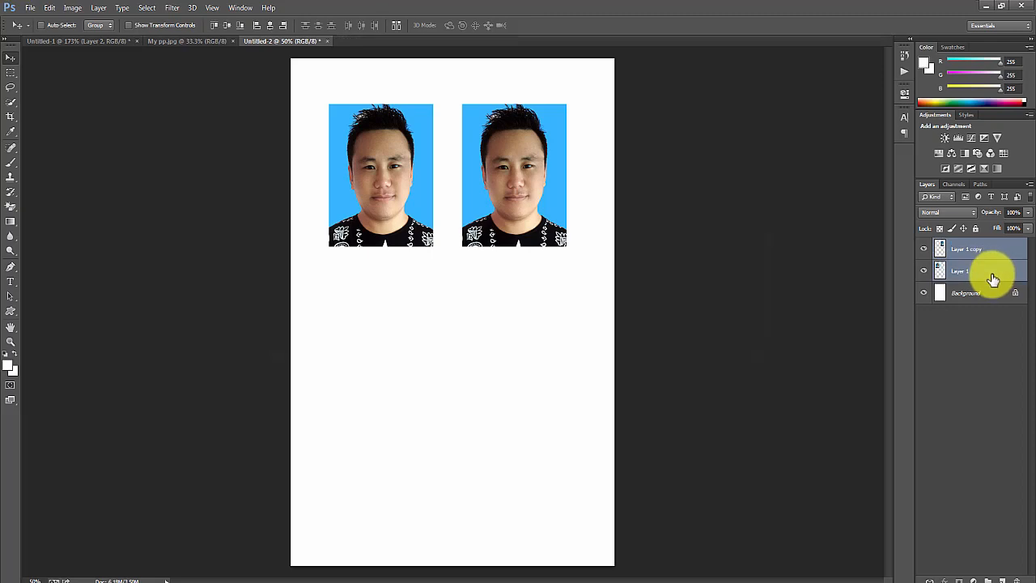
{"action": "key", "text": "ctrl+g"}
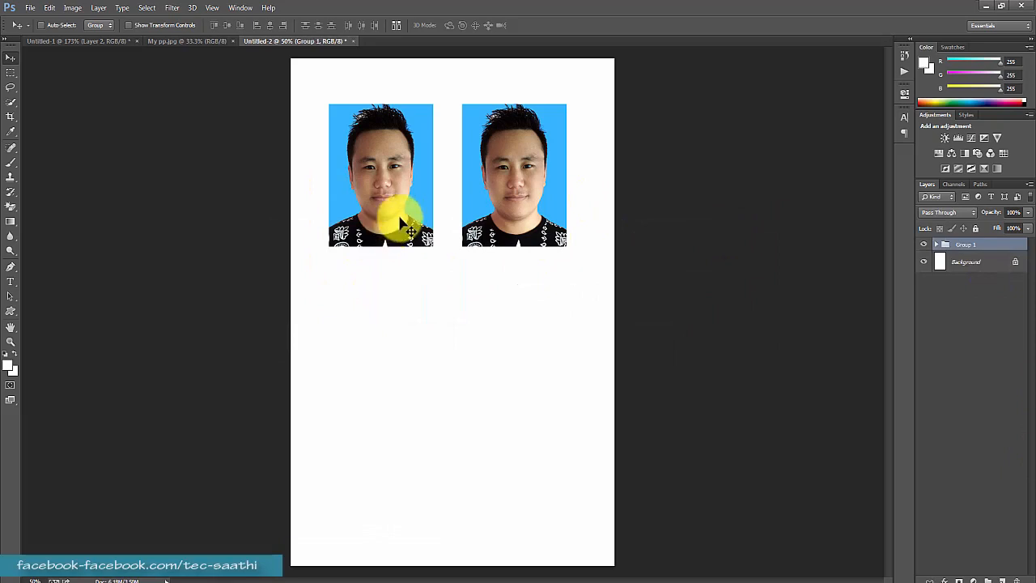
{"action": "left_click_drag", "start_coordinate": [402, 230], "coordinate": [403, 413]}
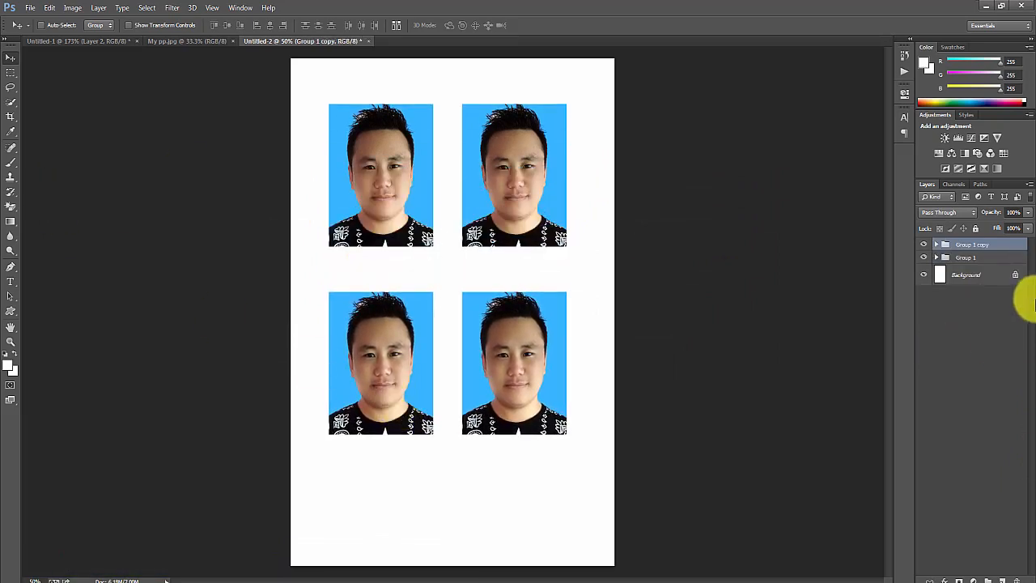
Group both rows of photos and center the group horizontally and vertically on the whole canvas, and deselect
{"action": "left_click", "coordinate": [982, 260], "text": "shift"}
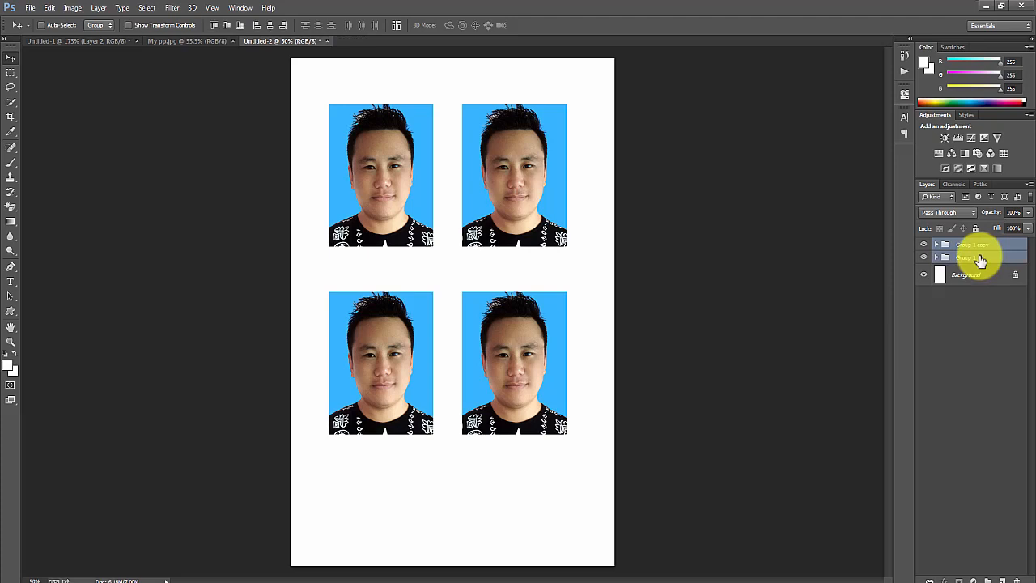
{"action": "key", "text": "ctrl+g"}
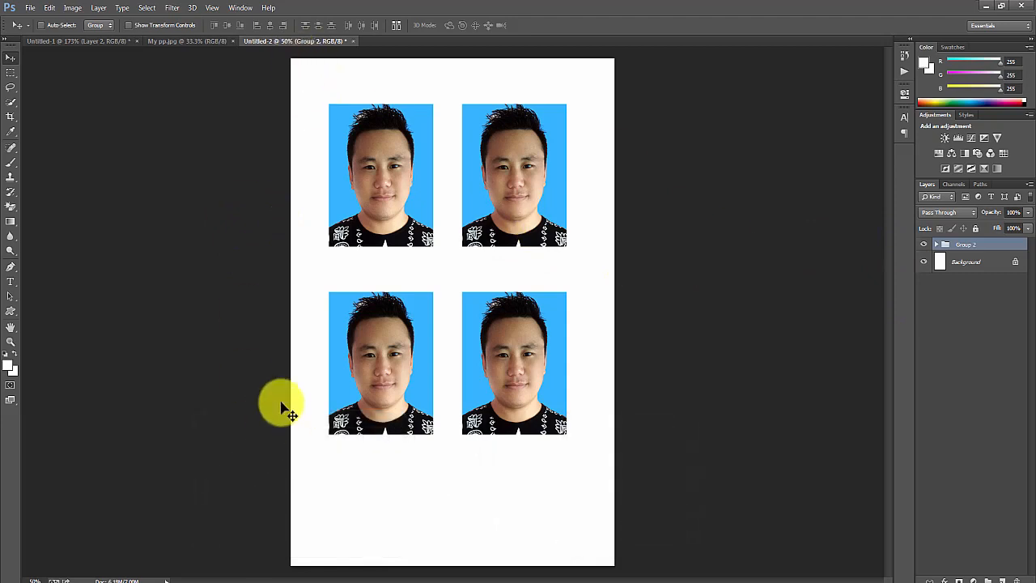
{"action": "key", "text": "ctrl+a"}
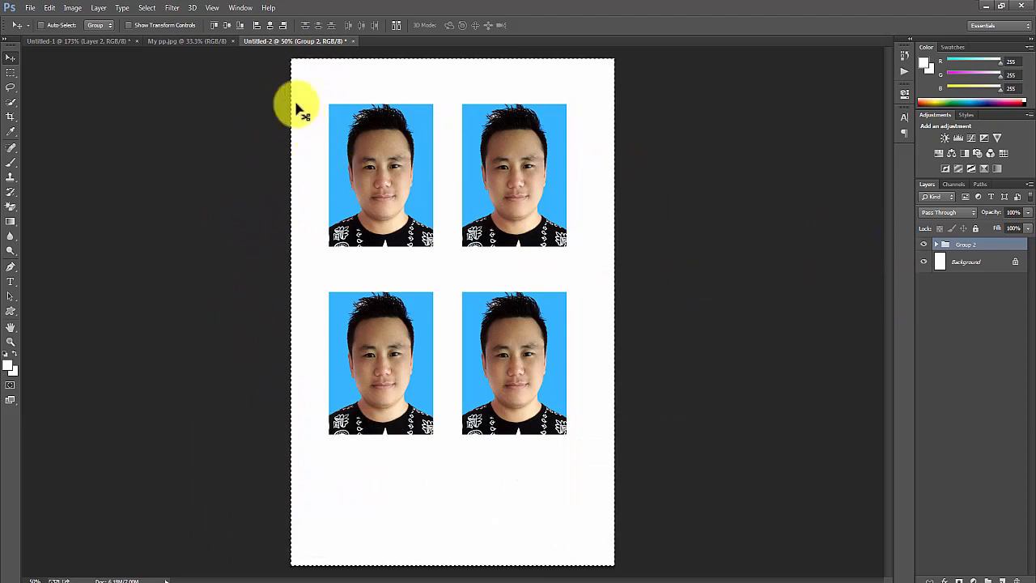
{"action": "left_click", "coordinate": [271, 27]}
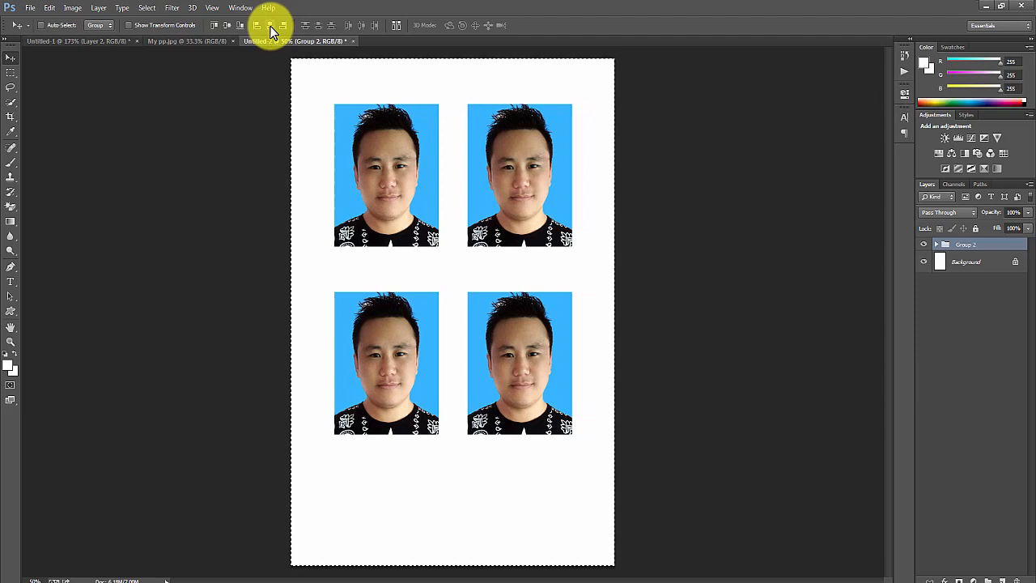
{"action": "left_click", "coordinate": [225, 25]}
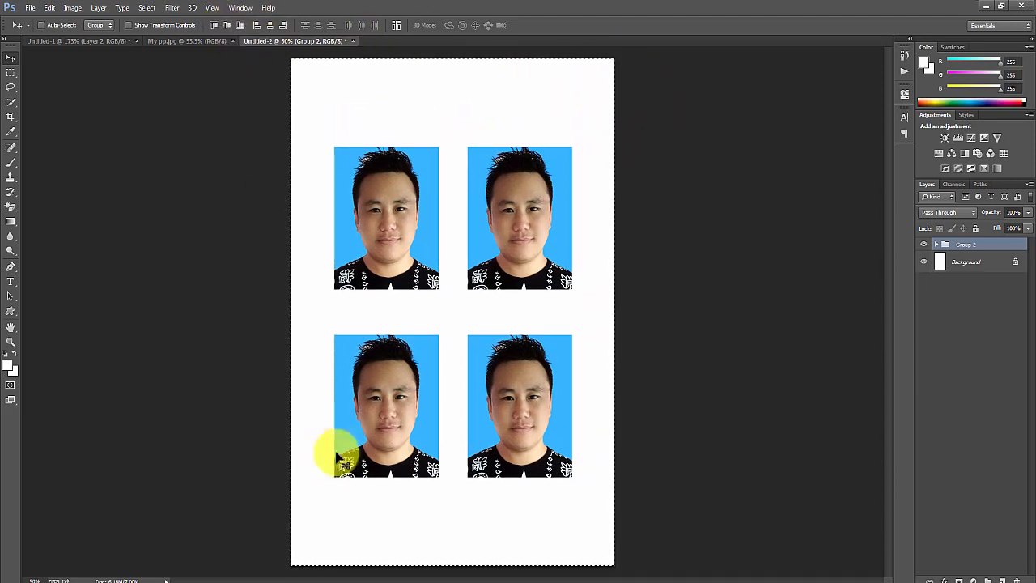
{"action": "key", "text": "ctrl+d"}
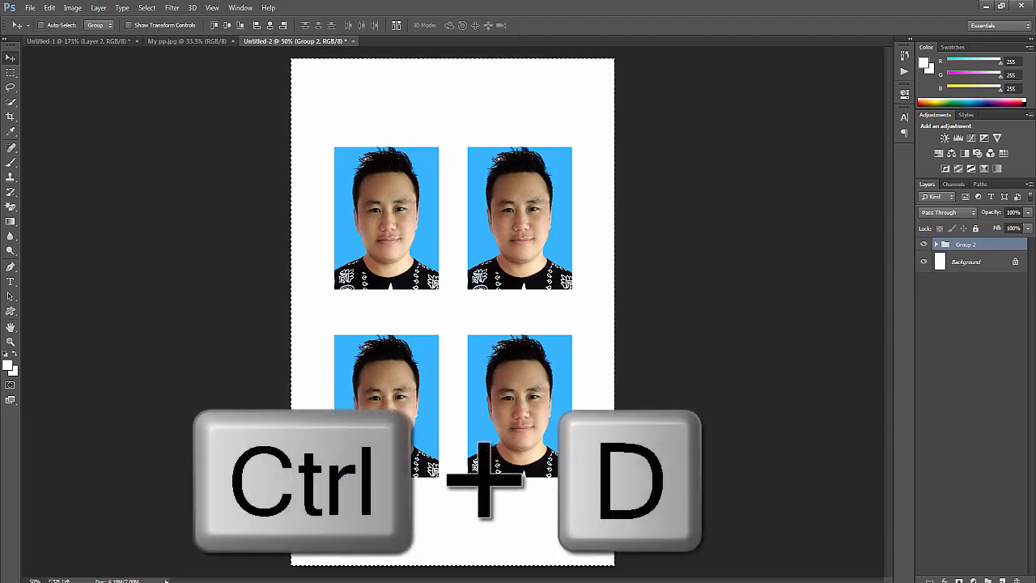
{"action": "key", "text": "ctrl+d"}
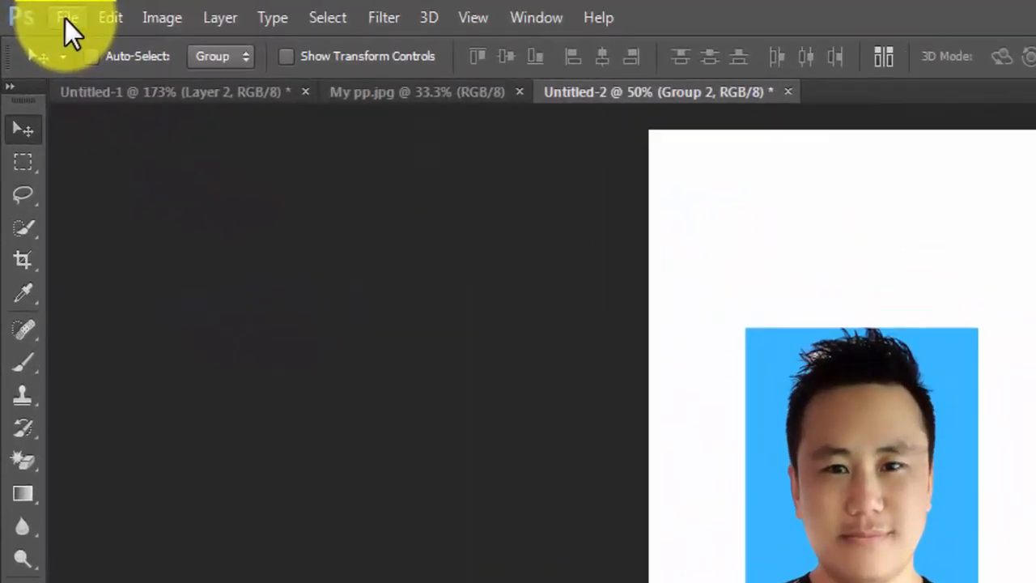
Save the photo sheet to the Desktop as a JPEG named kkk, with Maximum quality 12 and the Baseline ("Standard") format option
{"action": "left_click", "coordinate": [30, 13]}
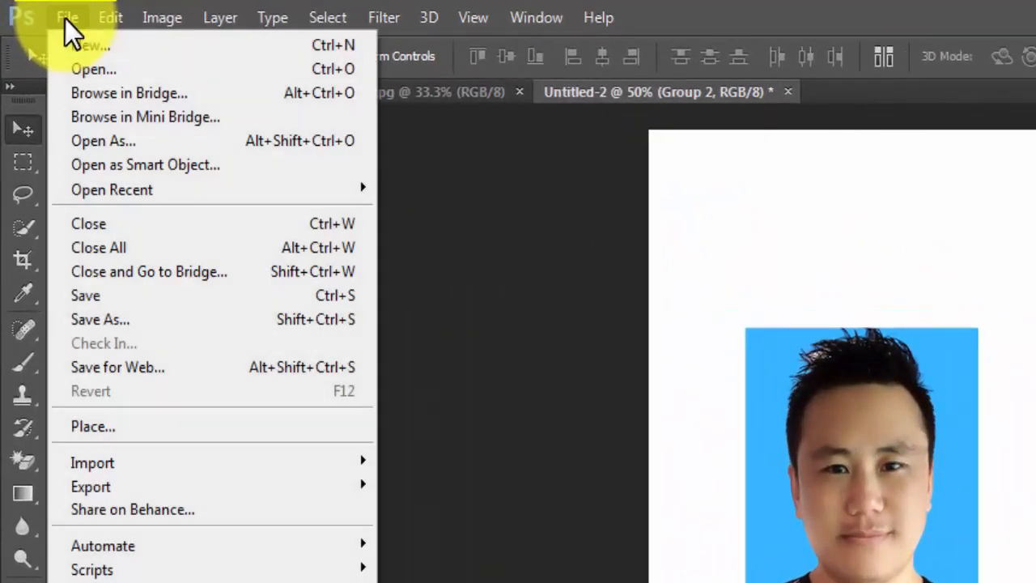
{"action": "left_click", "coordinate": [77, 297]}
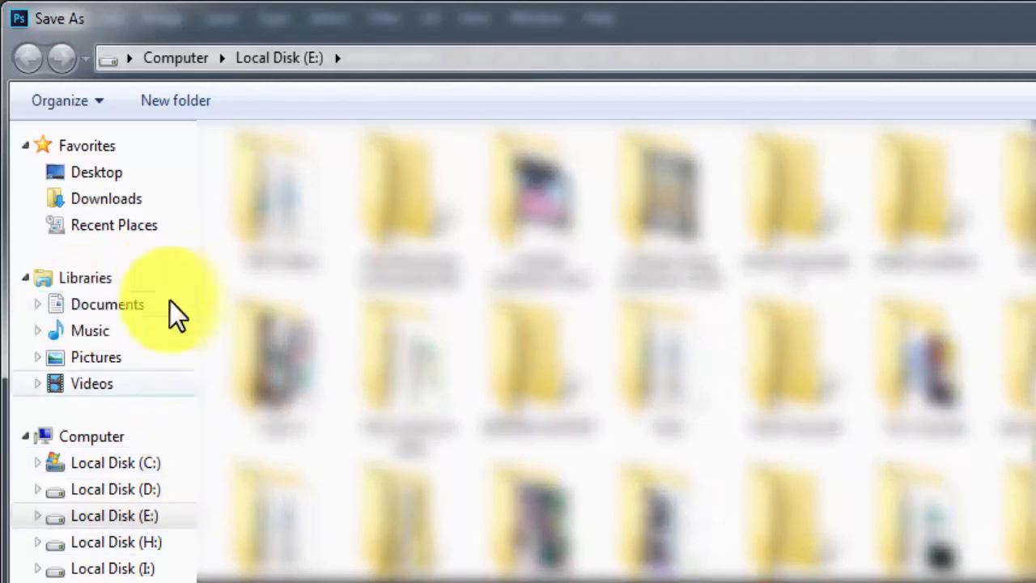
{"action": "left_click", "coordinate": [111, 178]}
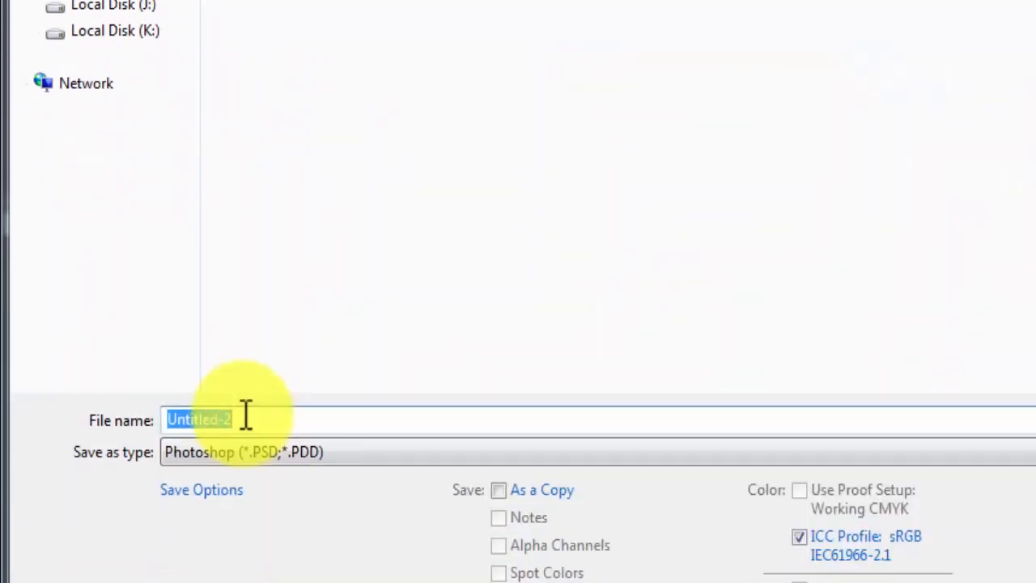
{"action": "type", "text": "kkk"}
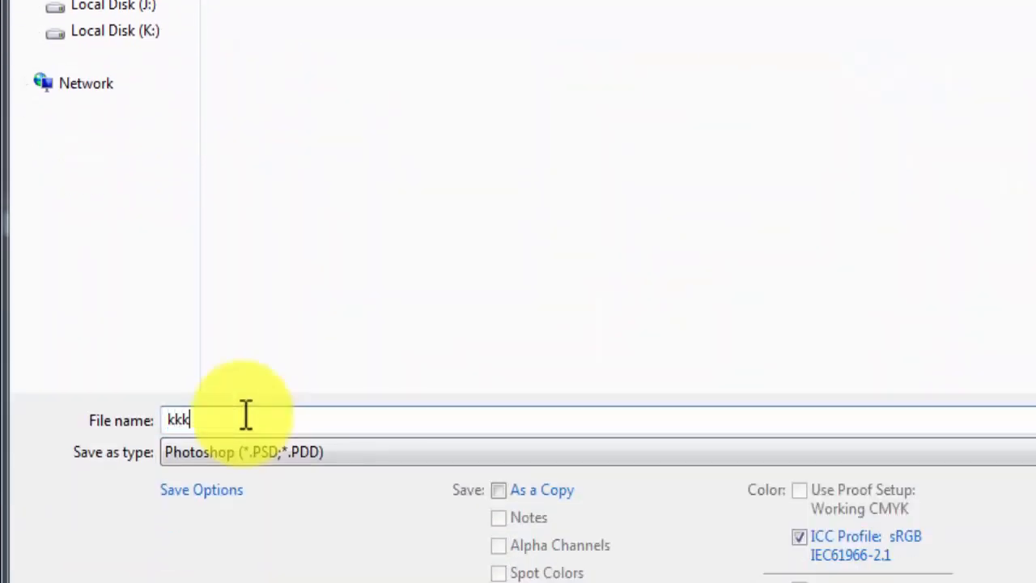
{"action": "left_click", "coordinate": [212, 459]}
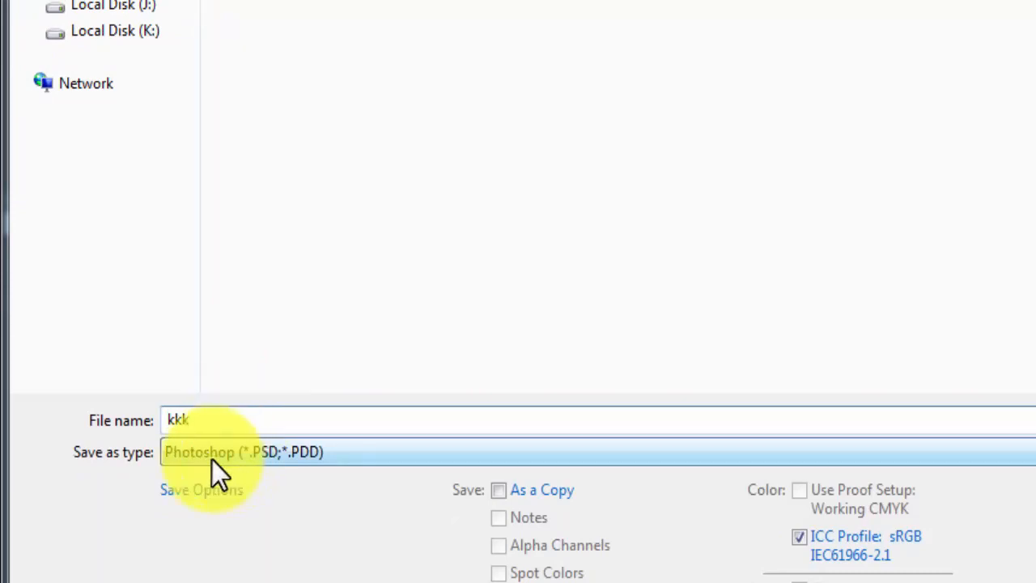
{"action": "left_click", "coordinate": [278, 454]}
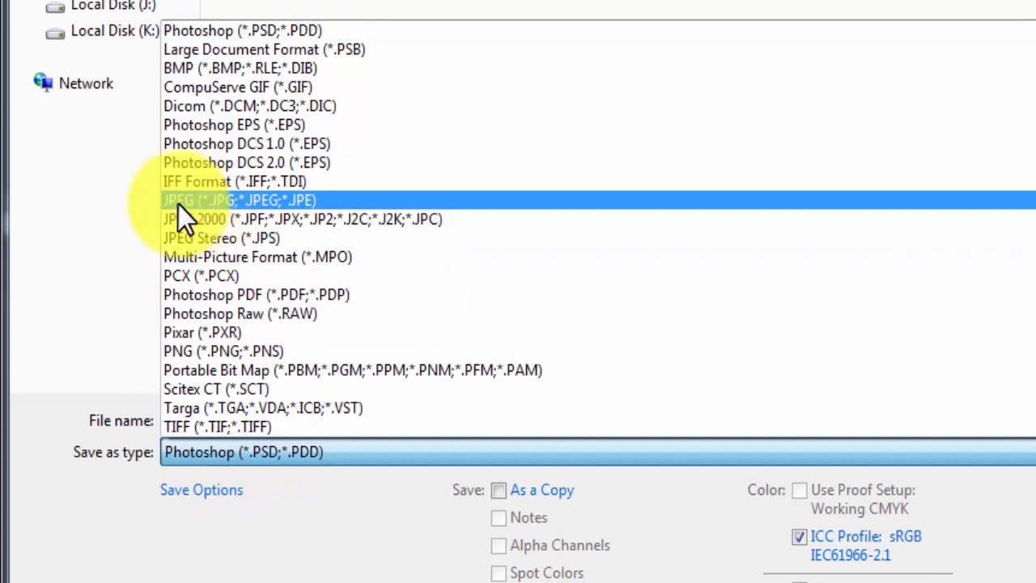
{"action": "left_click", "coordinate": [202, 202]}
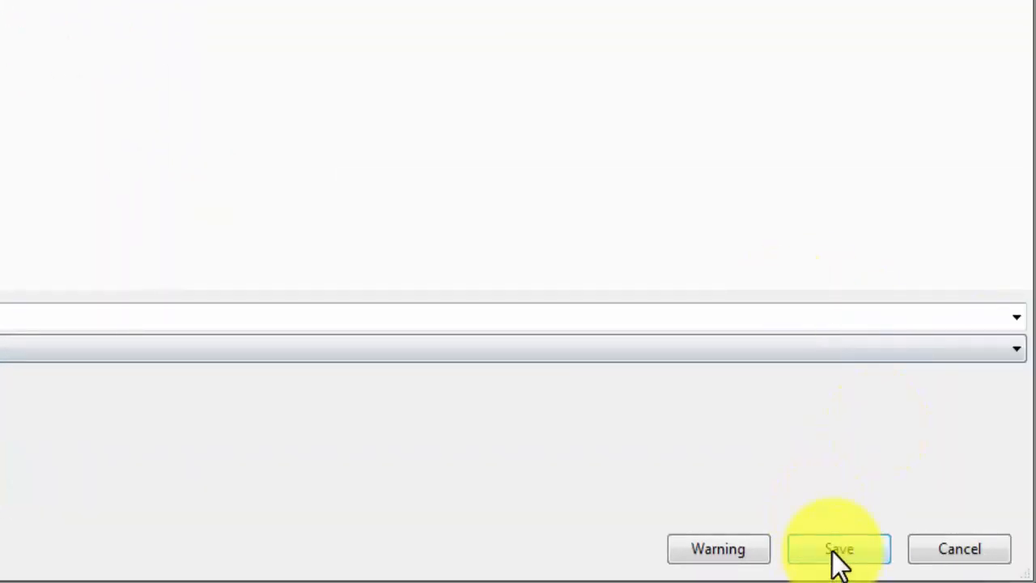
{"action": "left_click", "coordinate": [832, 551]}
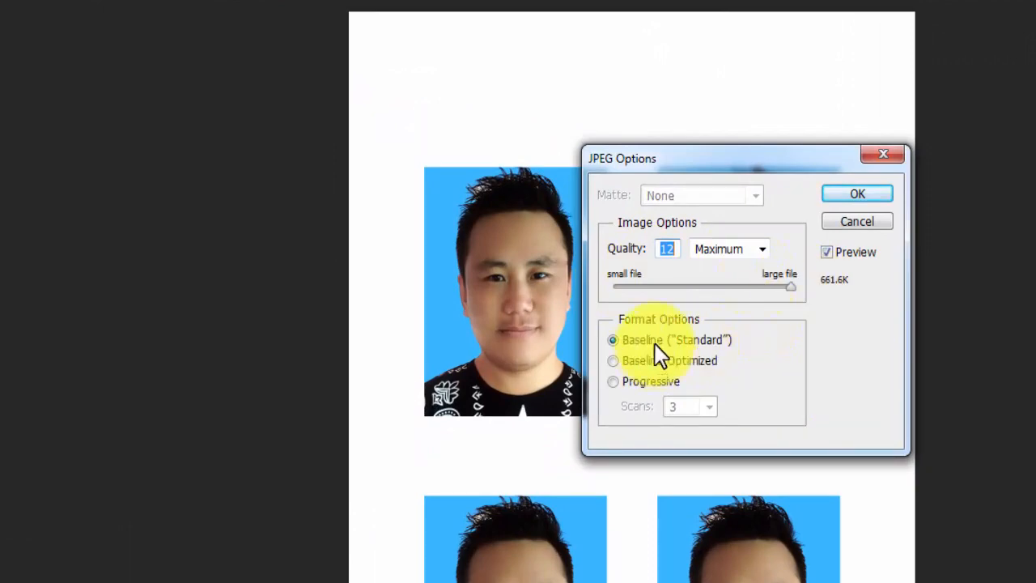
{"action": "left_click", "coordinate": [846, 197]}
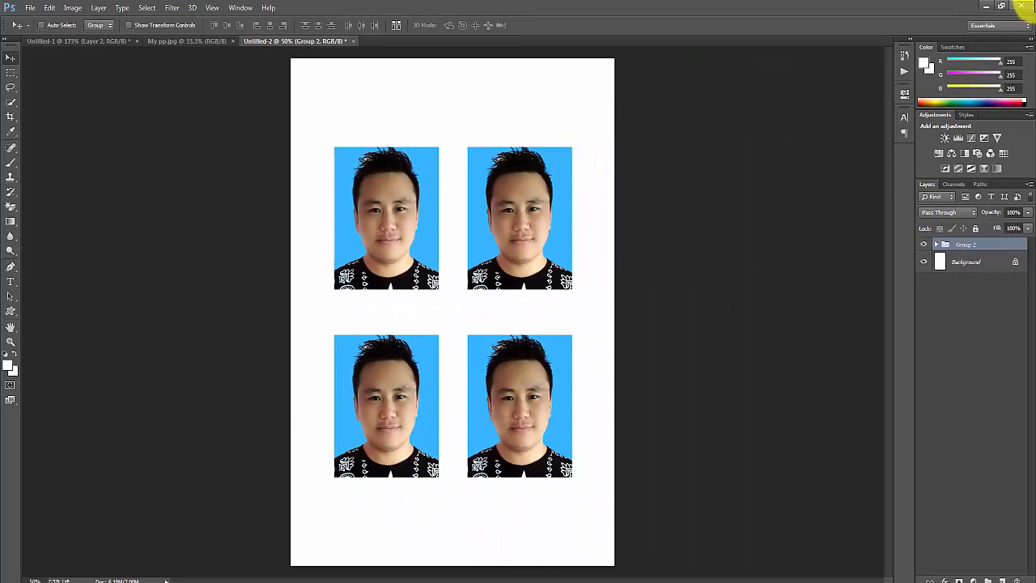
Switch to the Windows desktop, move the kkk file into open space, view it in Windows Photo Viewer, and close the viewer
{"action": "left_click", "coordinate": [985, 6]}
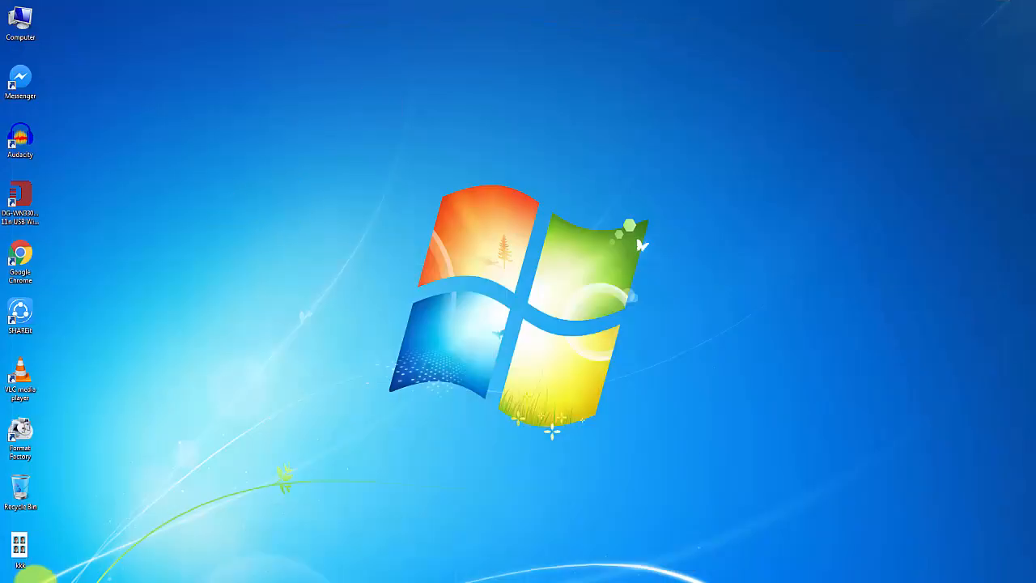
{"action": "left_click_drag", "start_coordinate": [19, 544], "coordinate": [257, 193]}
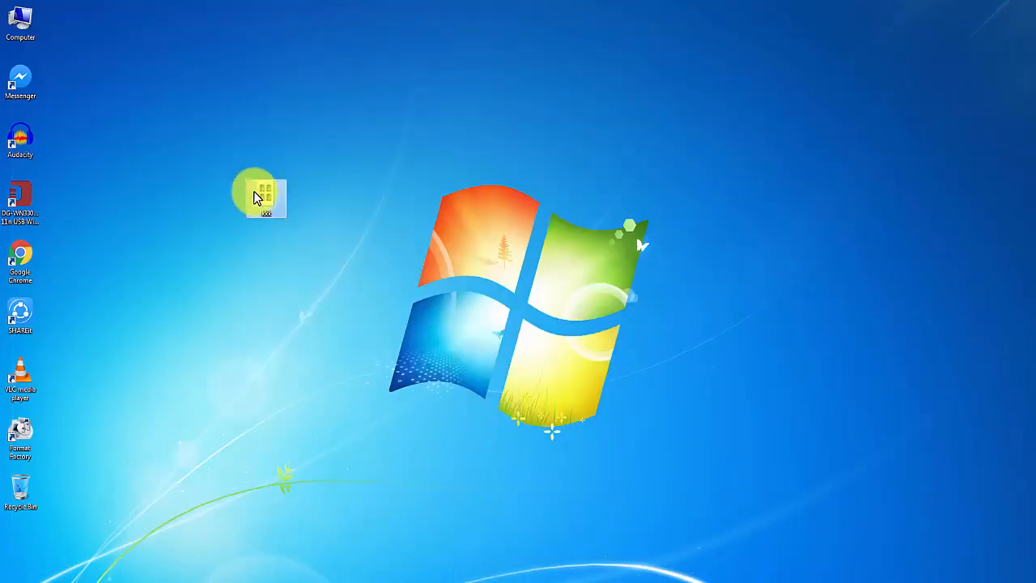
{"action": "double_click", "coordinate": [257, 194]}
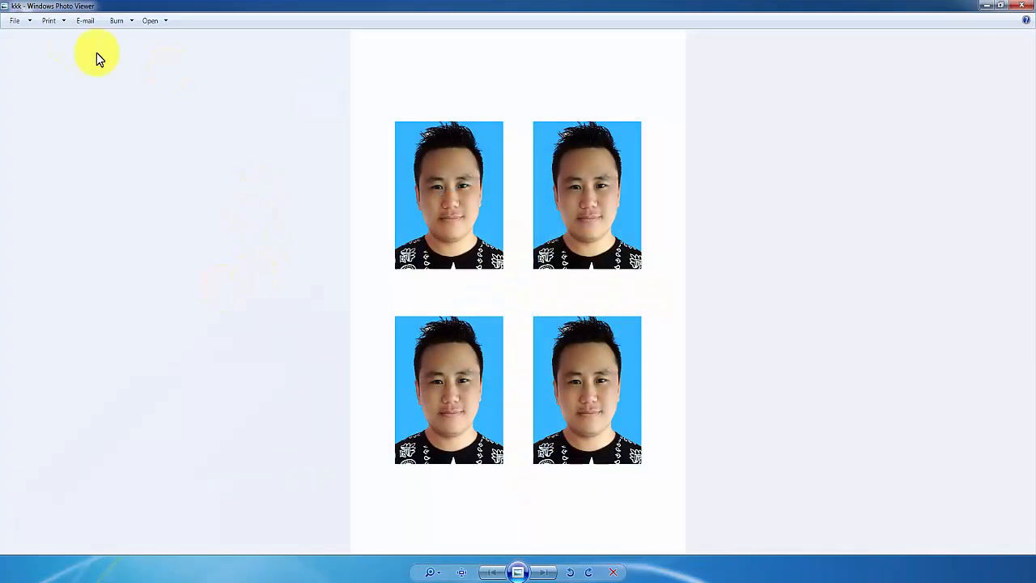
{"action": "left_click", "coordinate": [1021, 5]}
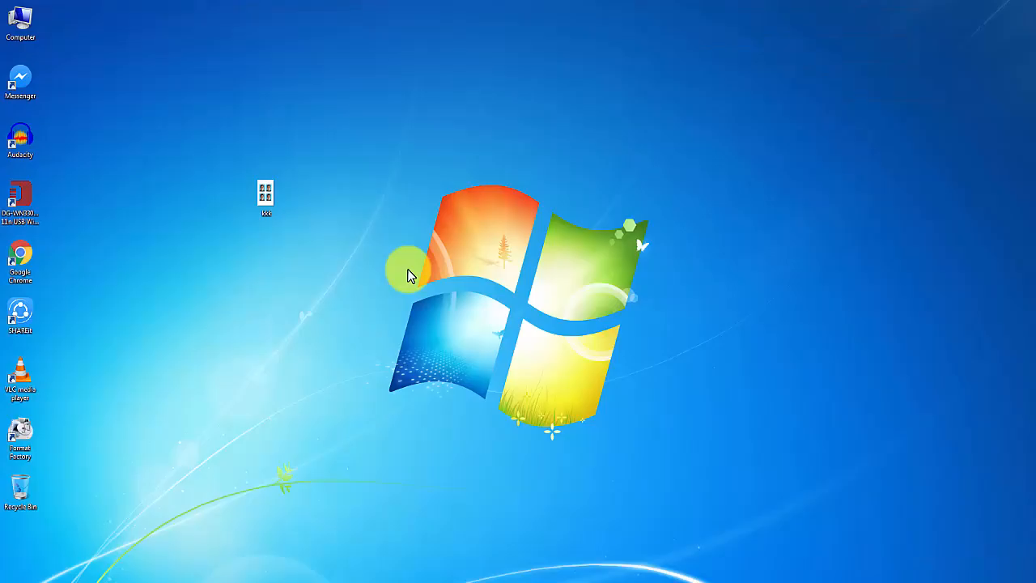